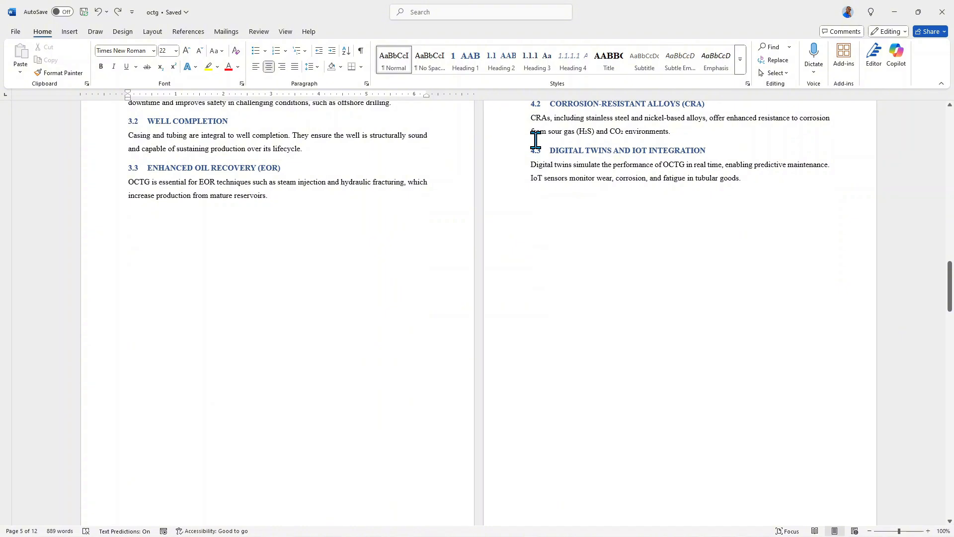
Step: Place the insertion point at the end of the paragraph in section 3.2, Well Completion, ready for inserting a picture
scroll(535, 140, down, 10)
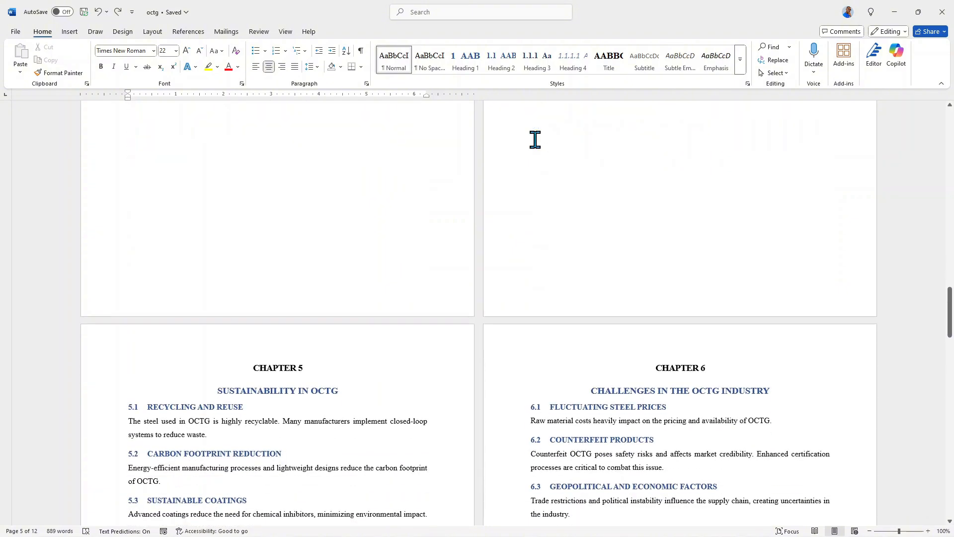
scroll(536, 140, down, 1)
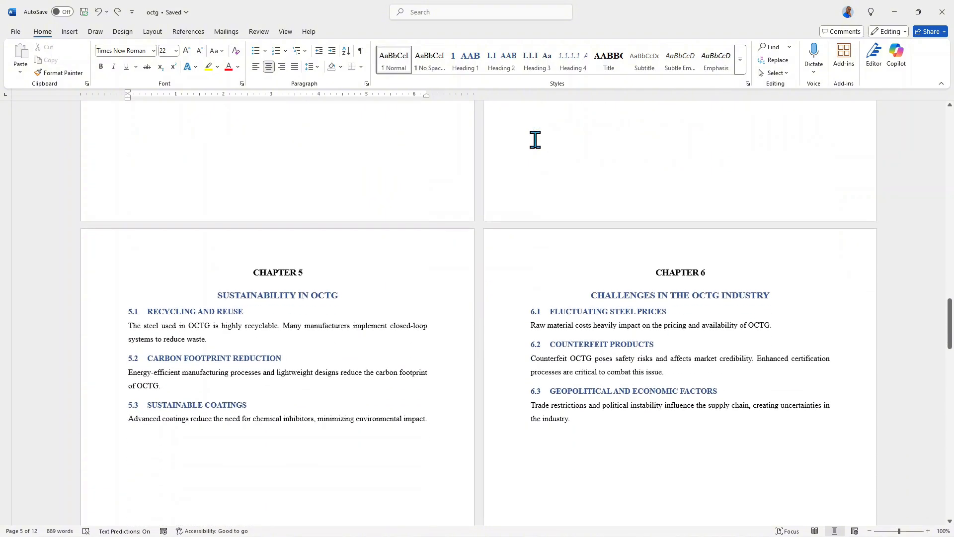
scroll(536, 140, up, 10)
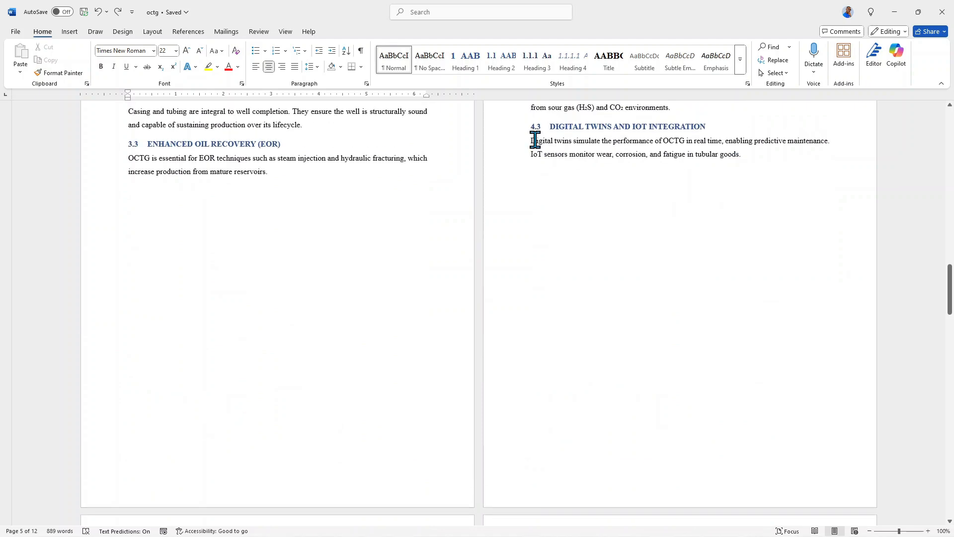
scroll(536, 141, up, 3)
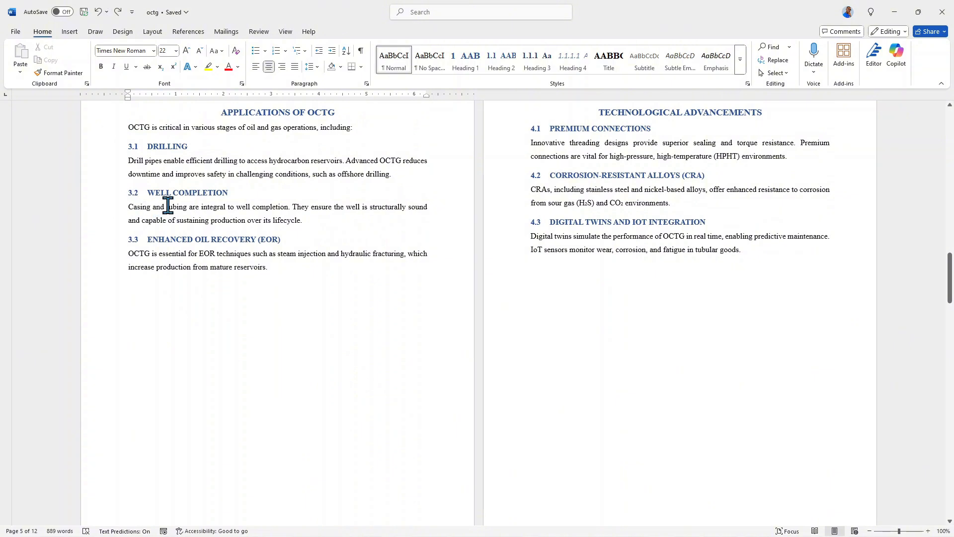
click(320, 221)
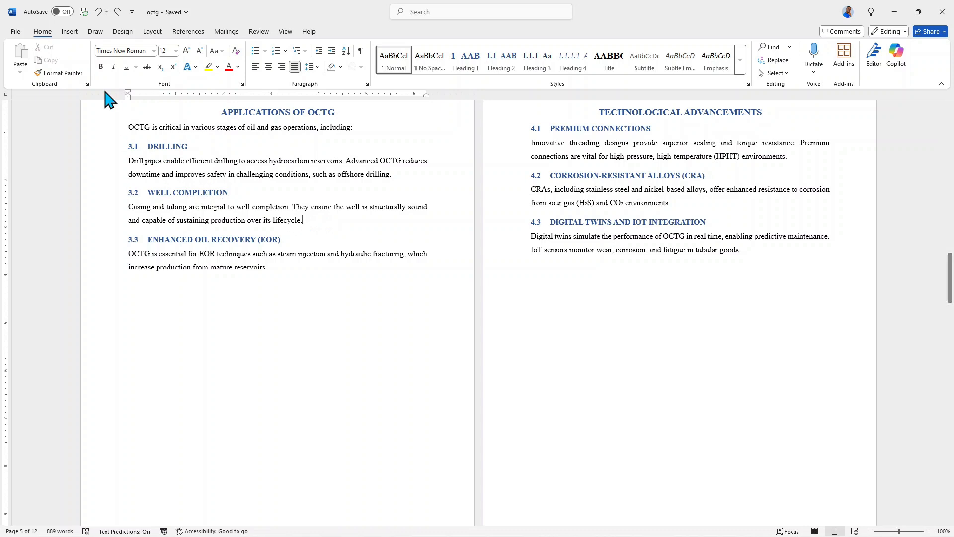
click(70, 33)
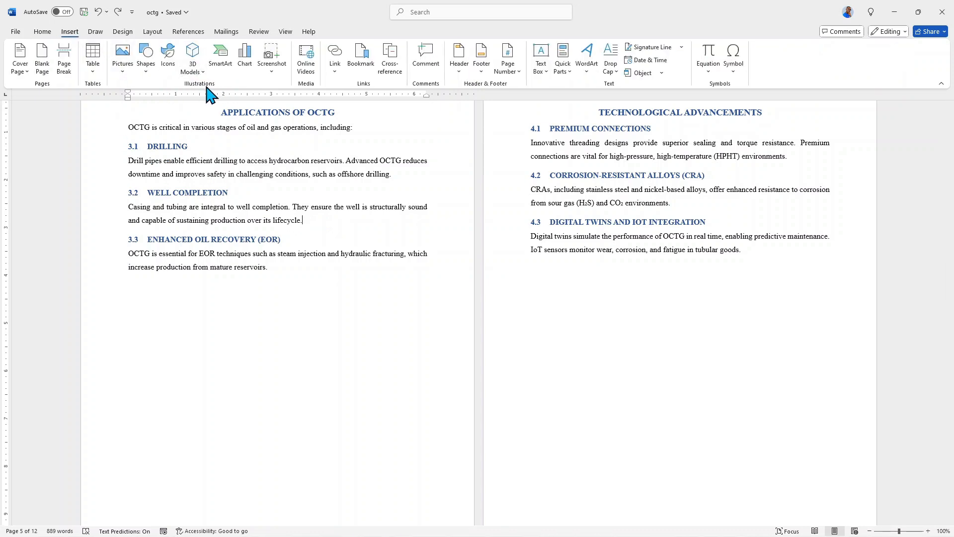
click(123, 72)
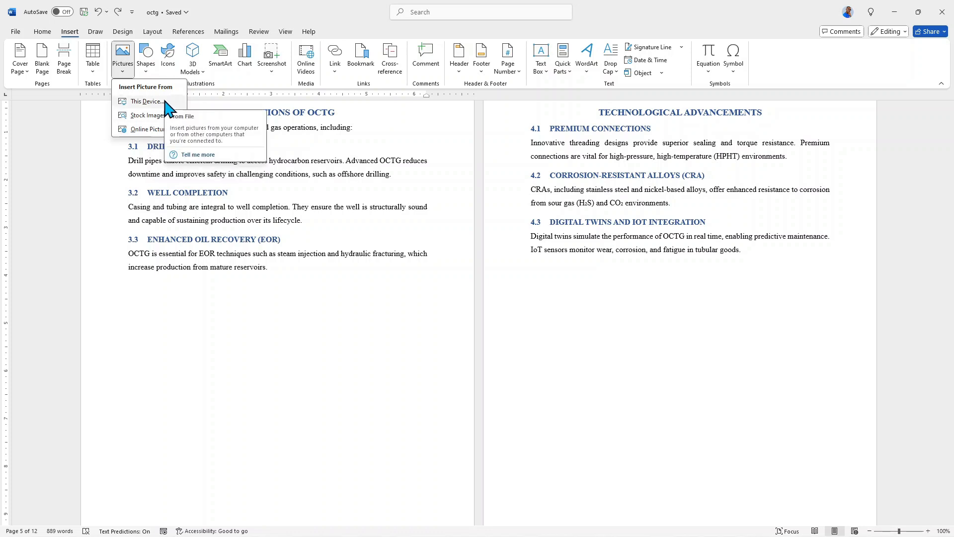
click(146, 102)
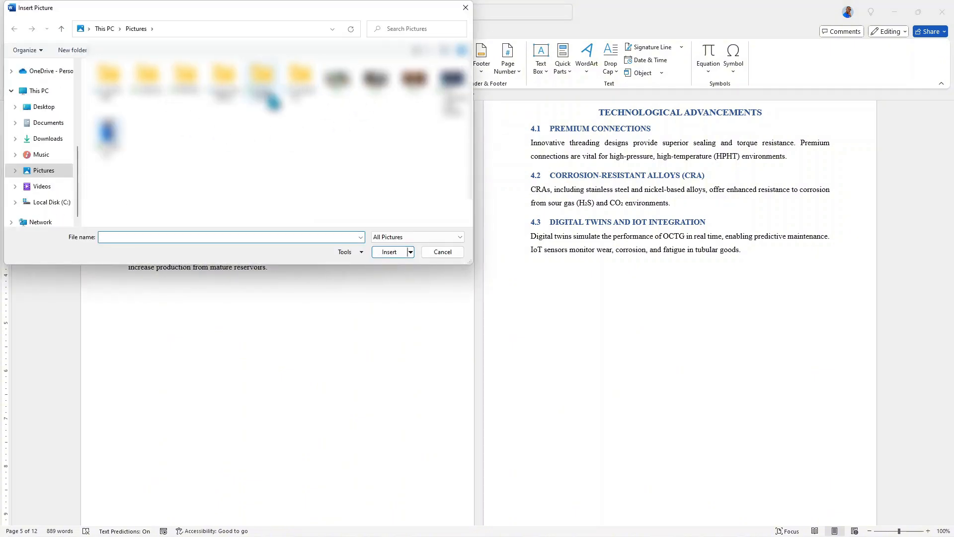
click(111, 139)
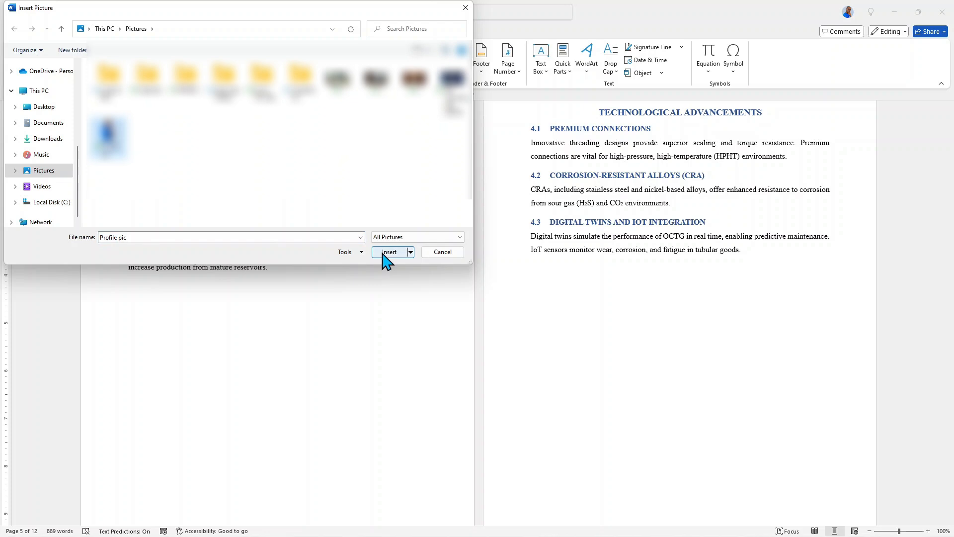
click(442, 252)
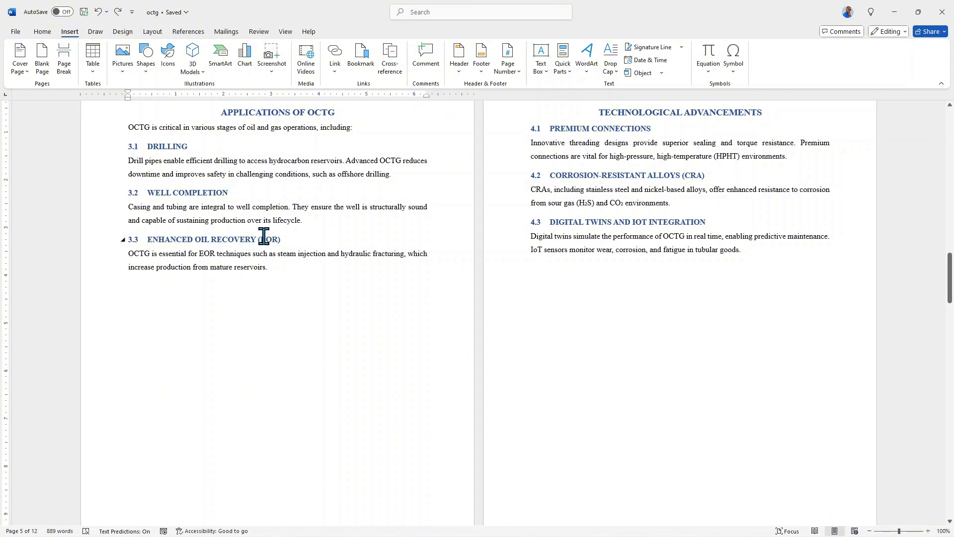
Step: Search the online pictures for "Well completion" and insert the first Creative Commons result, the labelled horizontal well diagram
click(123, 71)
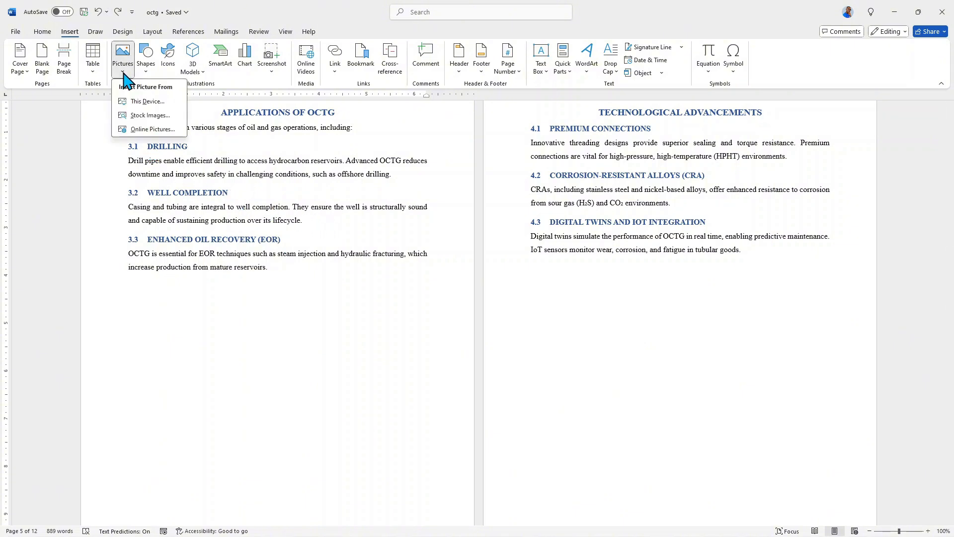
click(150, 130)
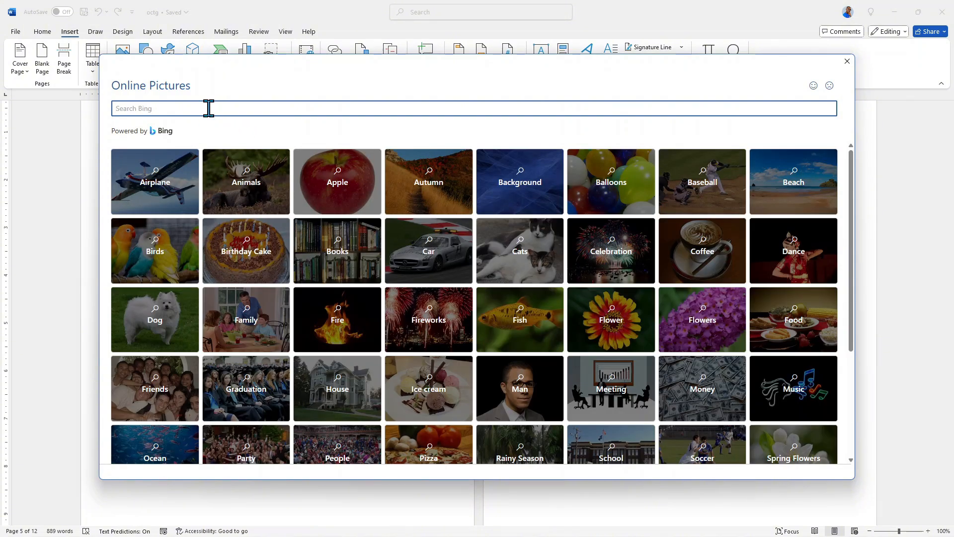
text(ll completion)
key(Return)
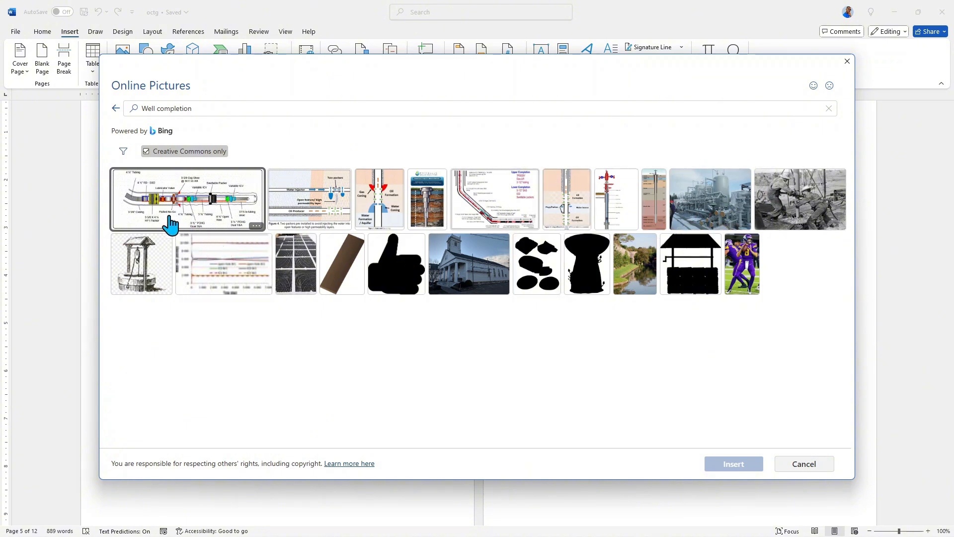
click(206, 201)
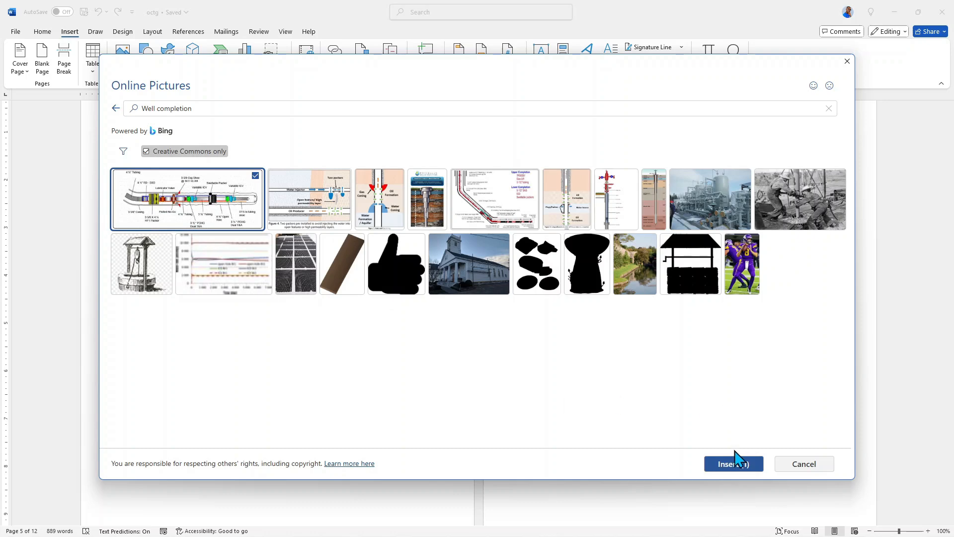
click(729, 465)
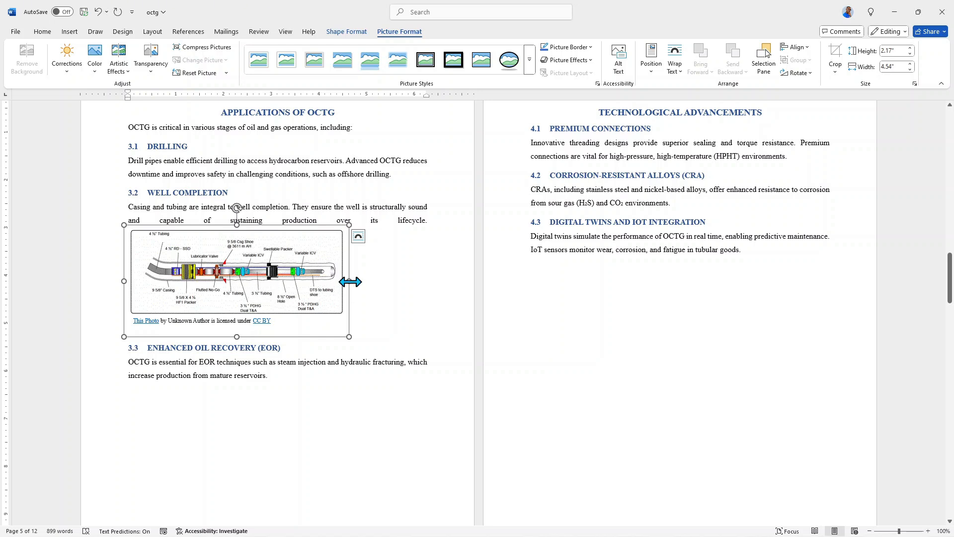
Step: Stretch the inserted well diagram horizontally to about 6.33" wide so that it spans the text column
drag(343, 270, 434, 281)
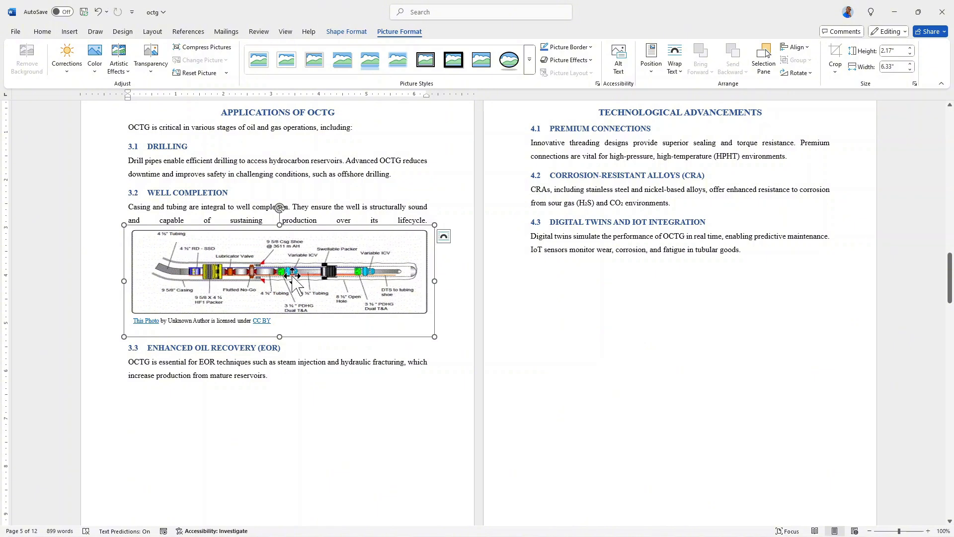
mouse_move(273, 276)
mouse_down()
mouse_move(276, 323)
mouse_move(262, 292)
mouse_up()
Step: Set the diagram's text wrapping to Through and move it slightly down from the paragraph above
click(444, 236)
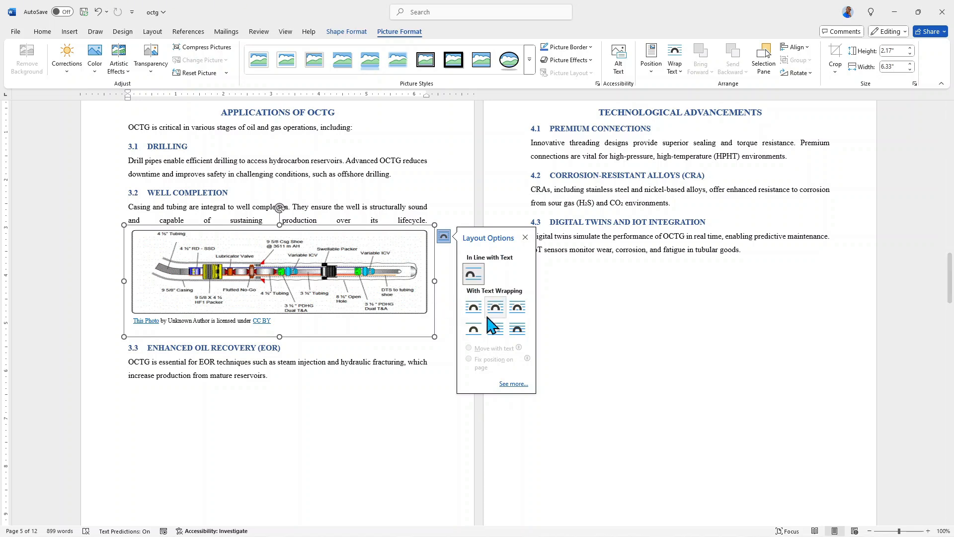
click(519, 308)
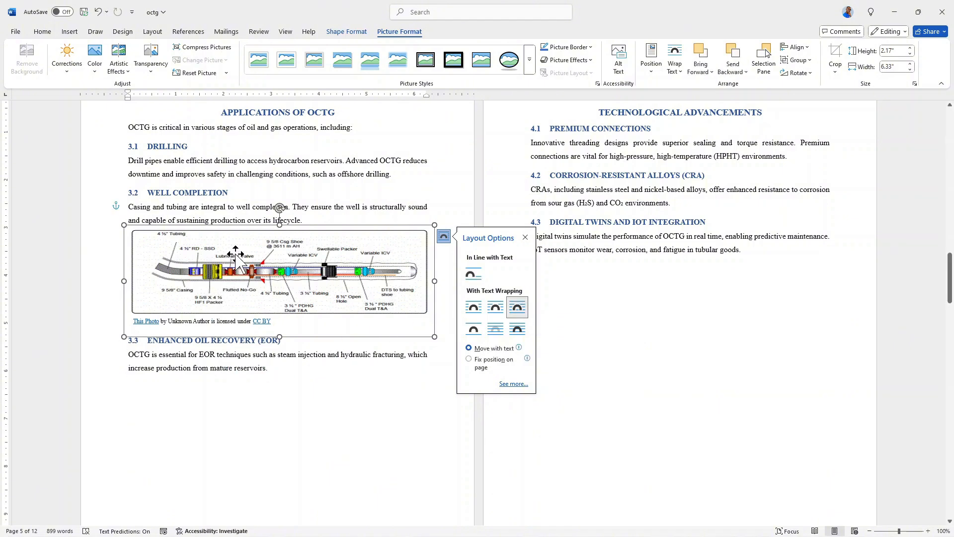
click(525, 238)
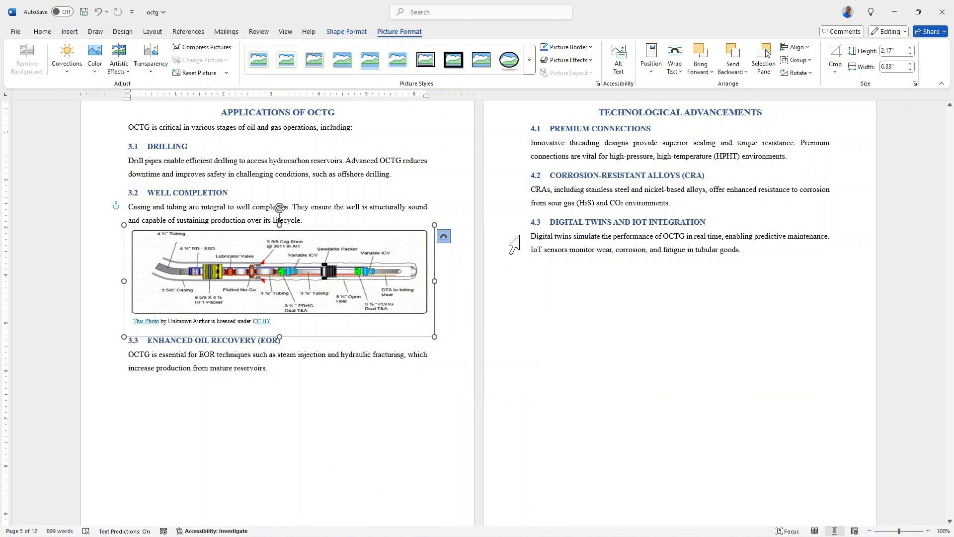
mouse_move(238, 243)
mouse_down()
mouse_move(237, 269)
mouse_move(234, 241)
mouse_move(236, 251)
mouse_up()
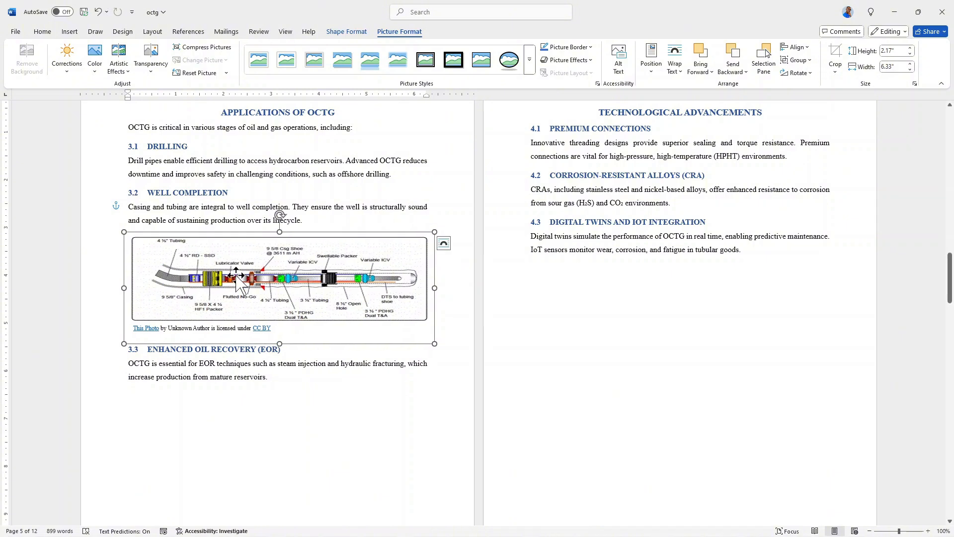
Step: Delete the photo attribution text box beneath the well diagram
click(280, 329)
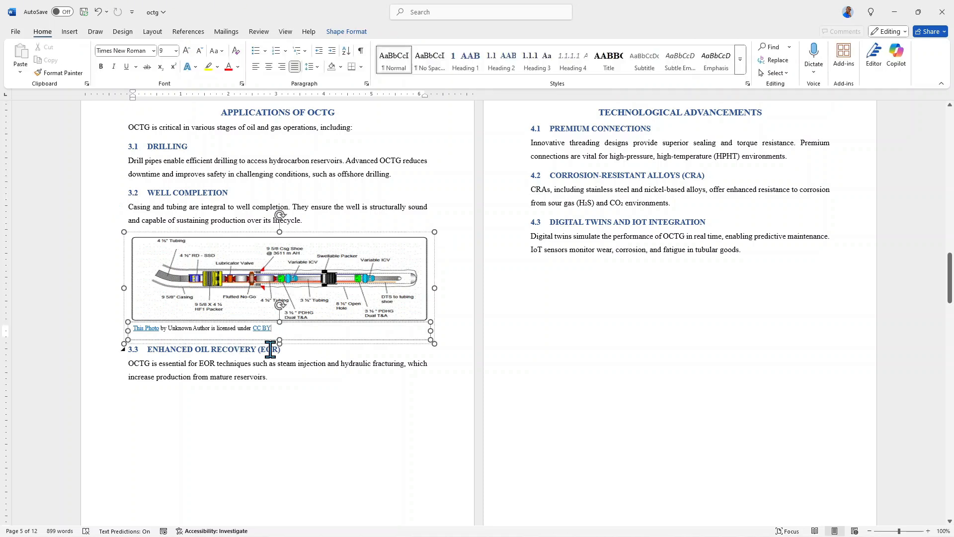
click(430, 337)
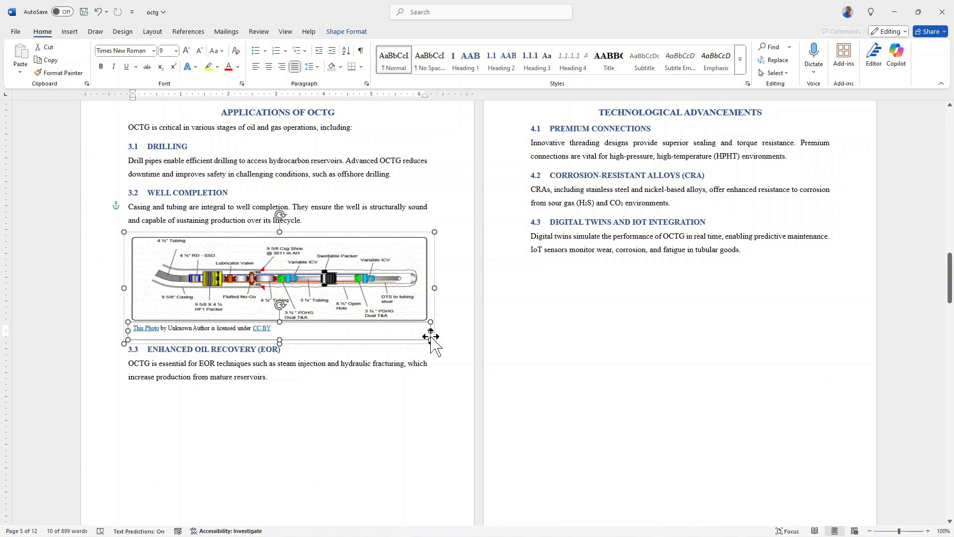
key(Delete)
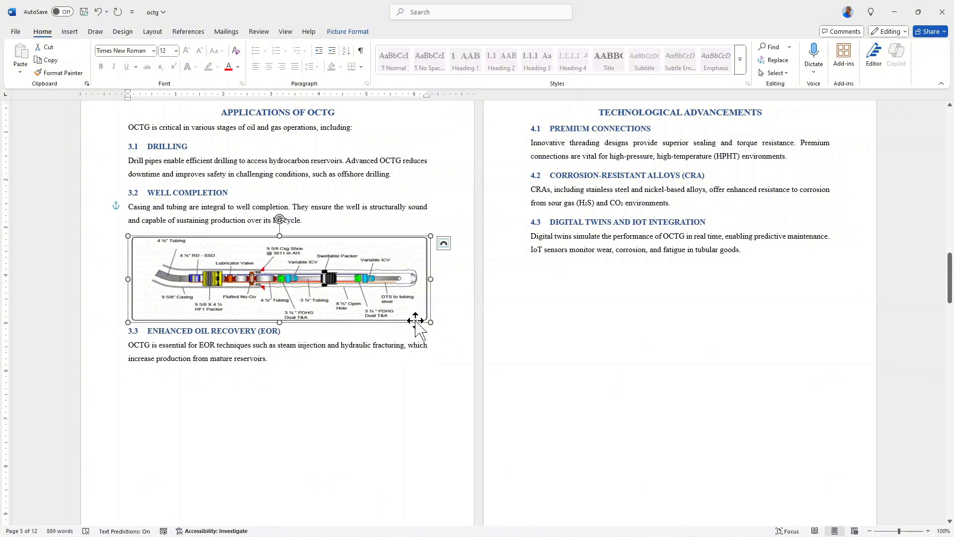
Step: Add an empty line between the well diagram and the heading of section 3.3
click(444, 314)
key(Return)
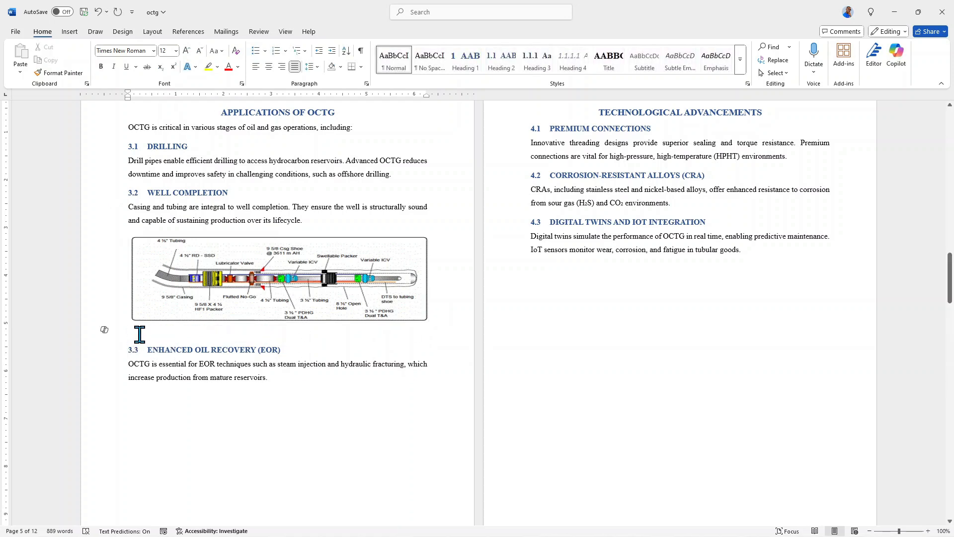
text(gsg)
Step: Start a caption for the well diagram with the Figure label, positioned below the selected item, and the text "Well Completion Diagram"
click(274, 282)
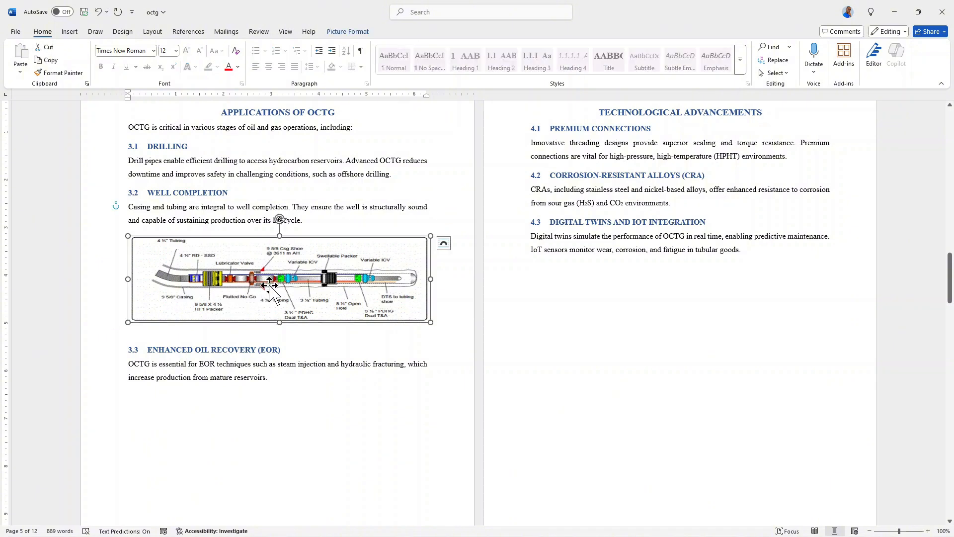
right_click(269, 285)
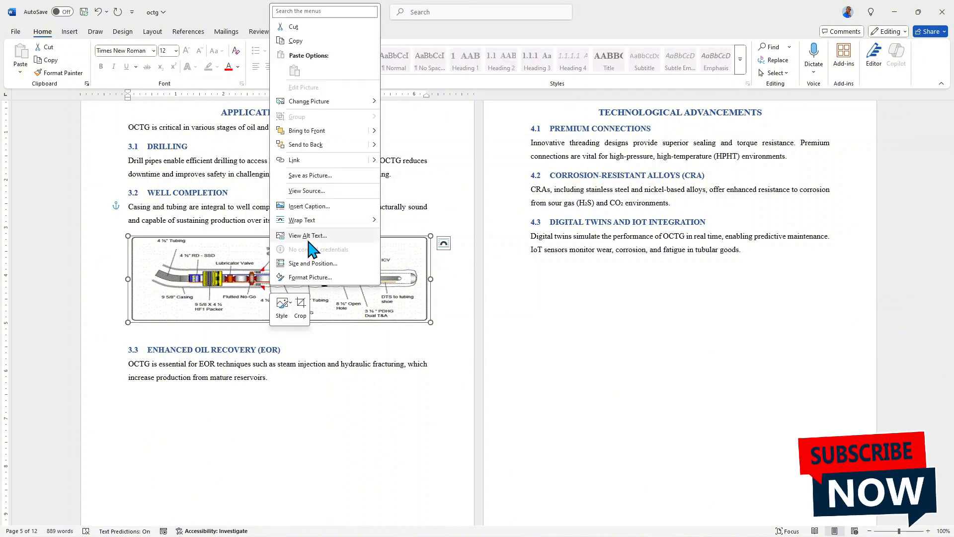
click(308, 206)
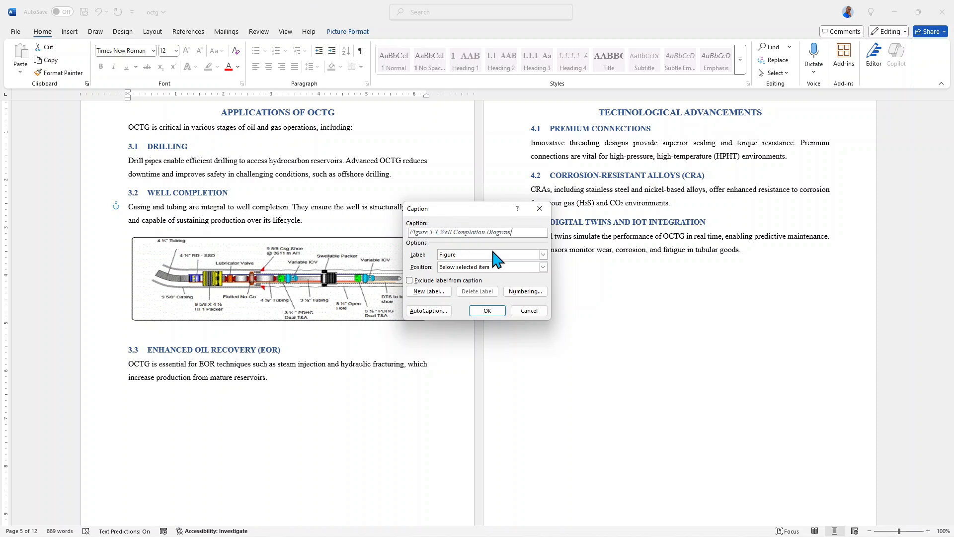
Step: Set the caption numbering's chapter separator to a period and insert the caption below the diagram
click(527, 292)
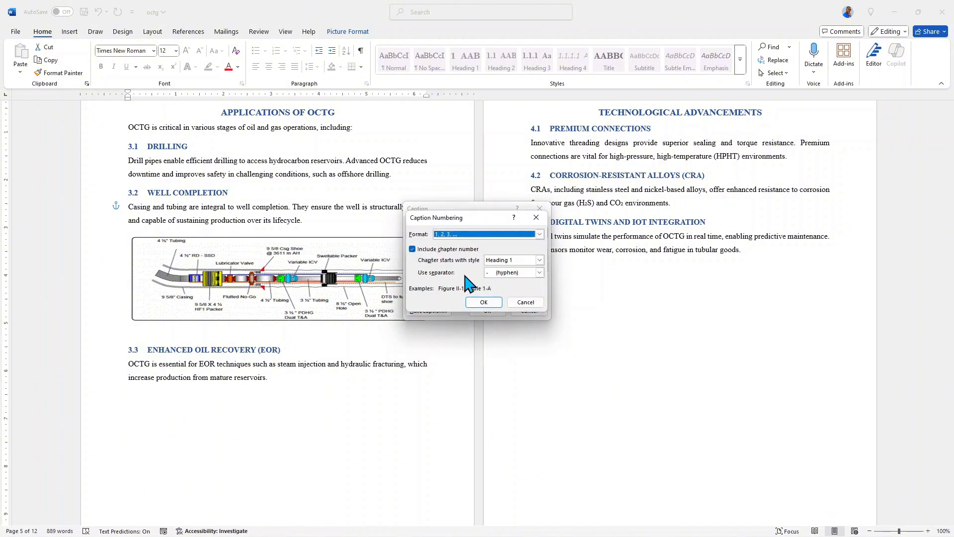
click(539, 273)
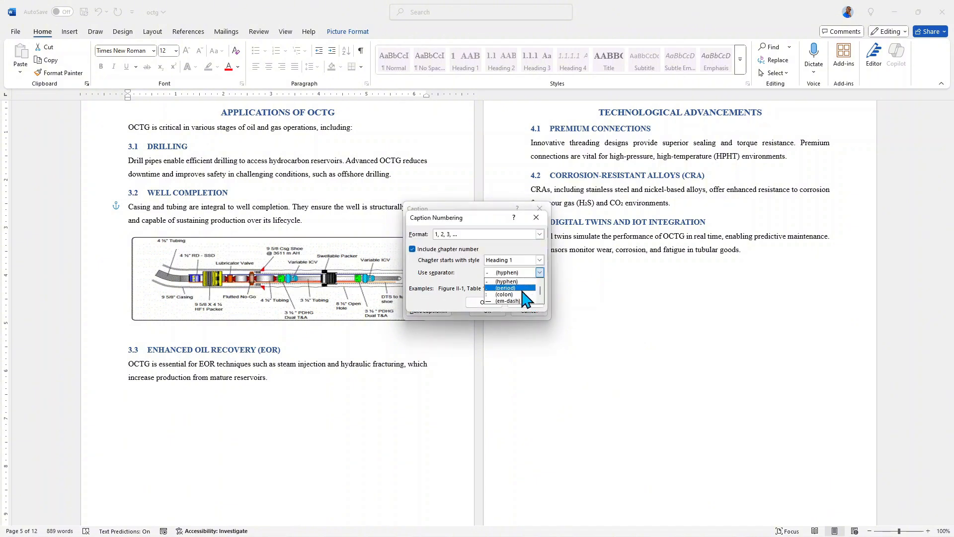
click(511, 288)
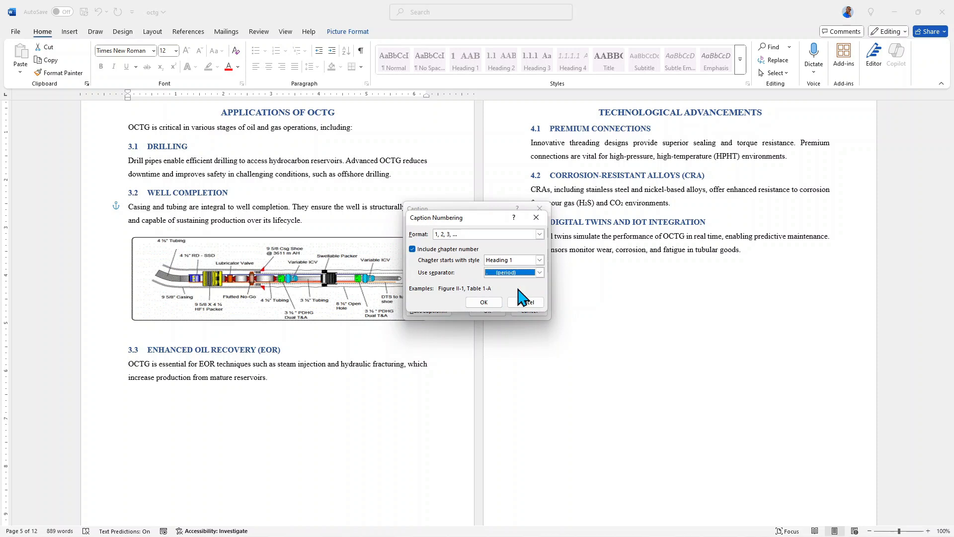
click(485, 302)
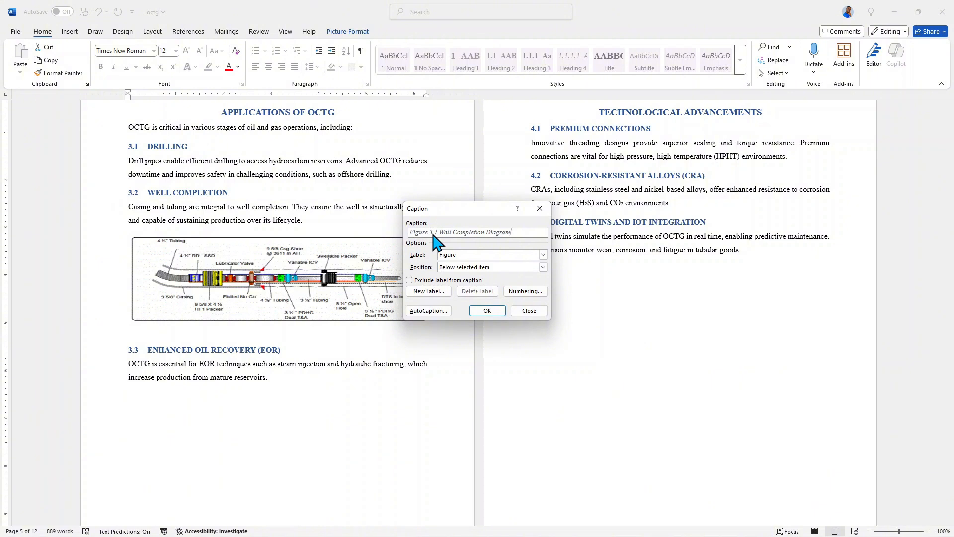
click(487, 310)
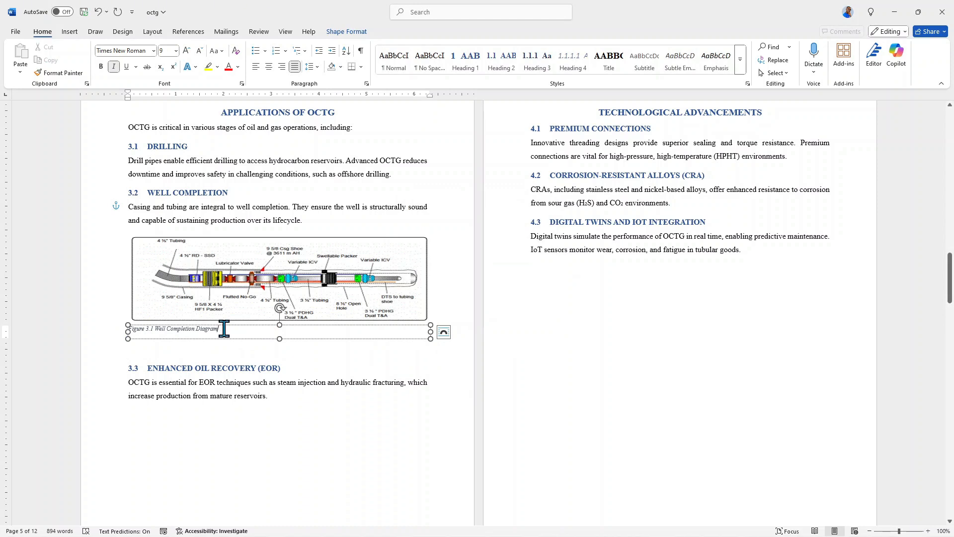
Step: Format the well diagram caption as bold, non-italic 12 pt text and remove the empty line between it and heading 3.3
drag(221, 328, 124, 328)
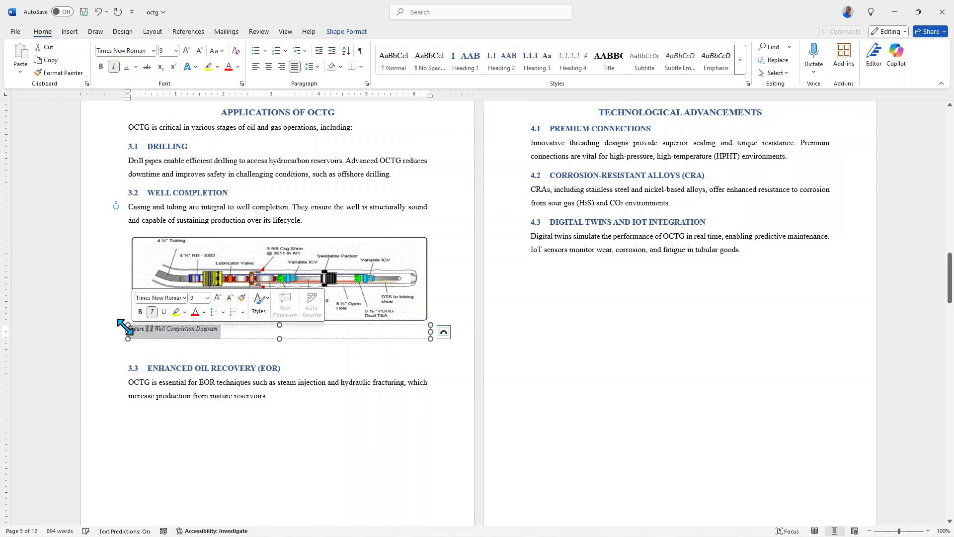
click(114, 67)
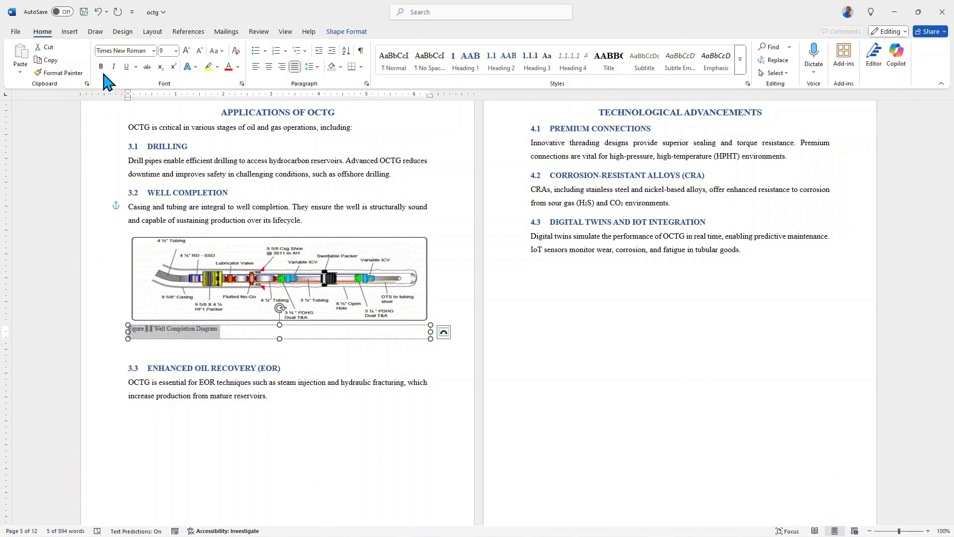
click(101, 66)
click(175, 51)
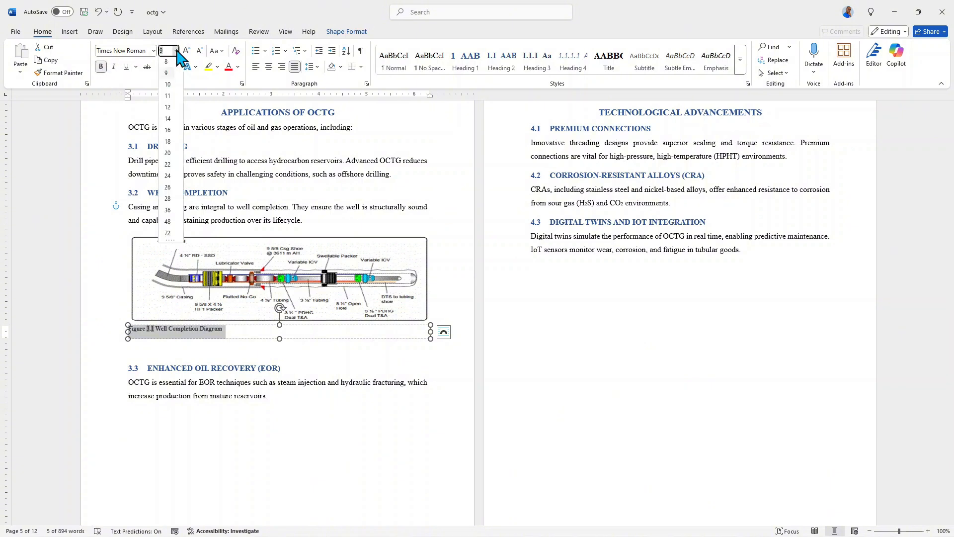
click(168, 109)
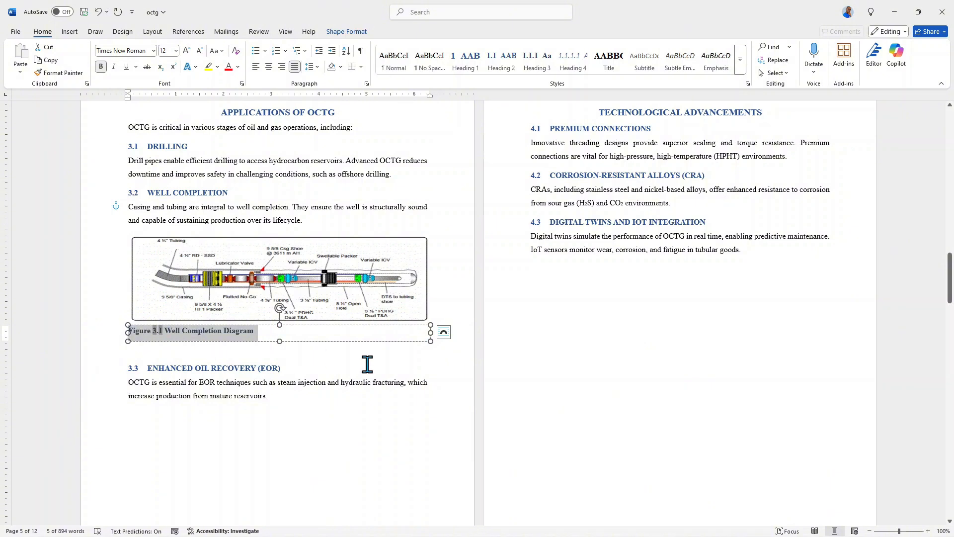
click(231, 358)
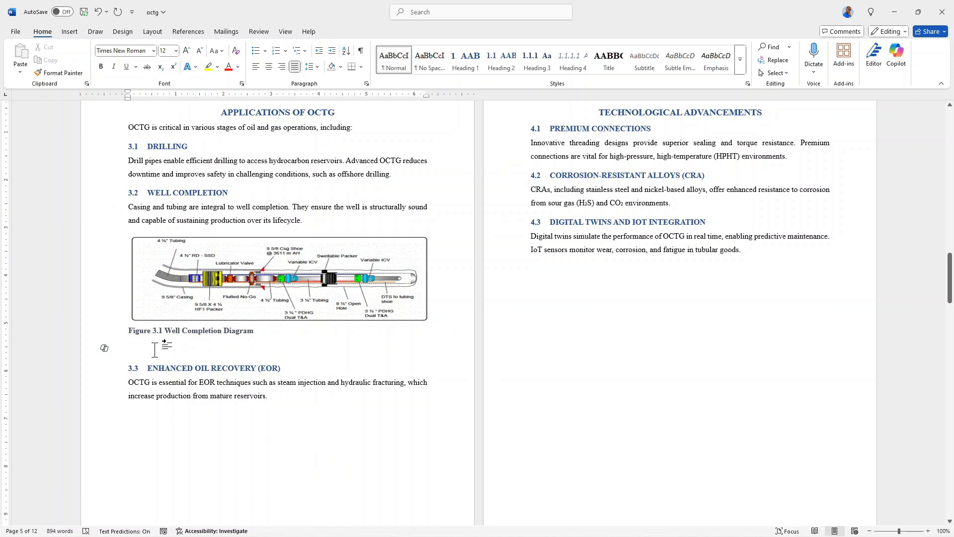
key(BackSpace)
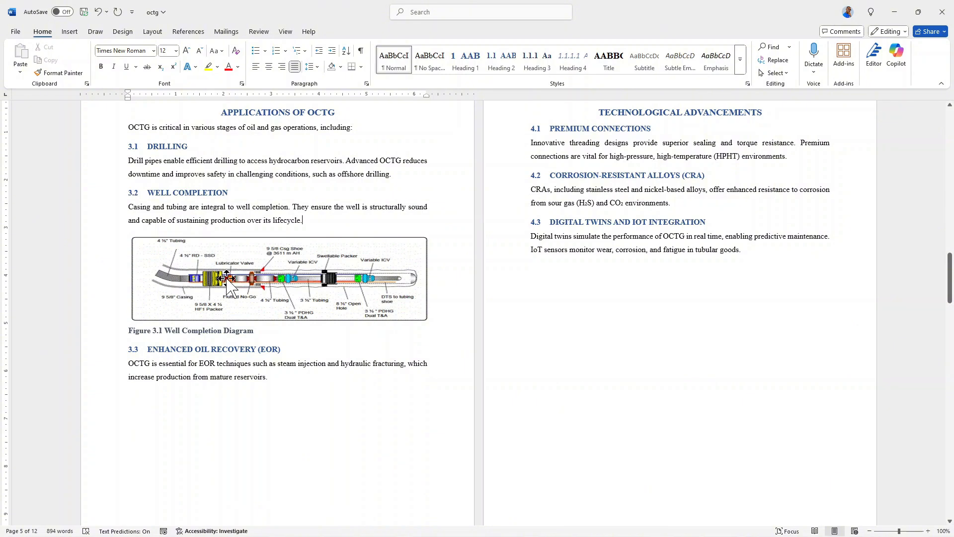
Step: Insert a clustered column chart after the Production Casing bullet in section 1.1.2
scroll(635, 139, up, 1)
scroll(636, 139, up, 10)
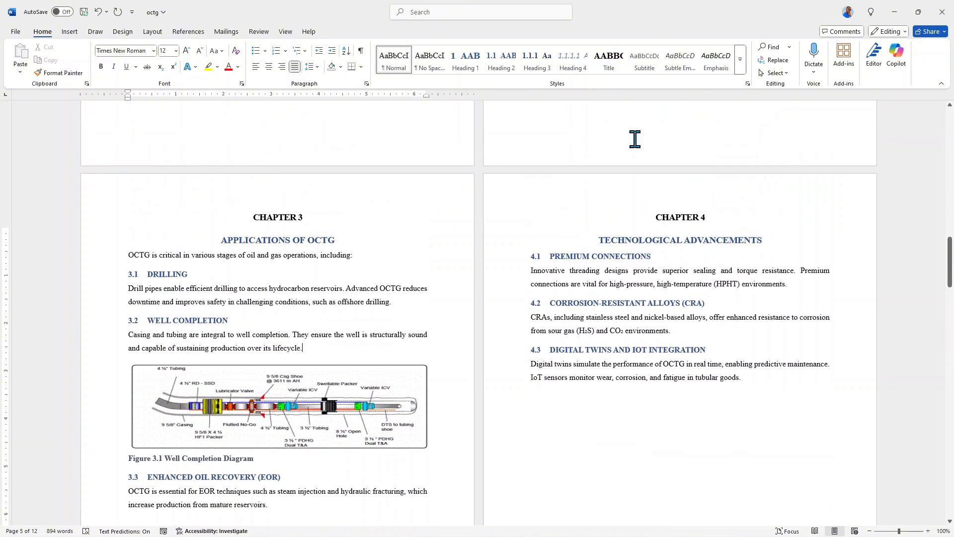
scroll(628, 136, up, 5)
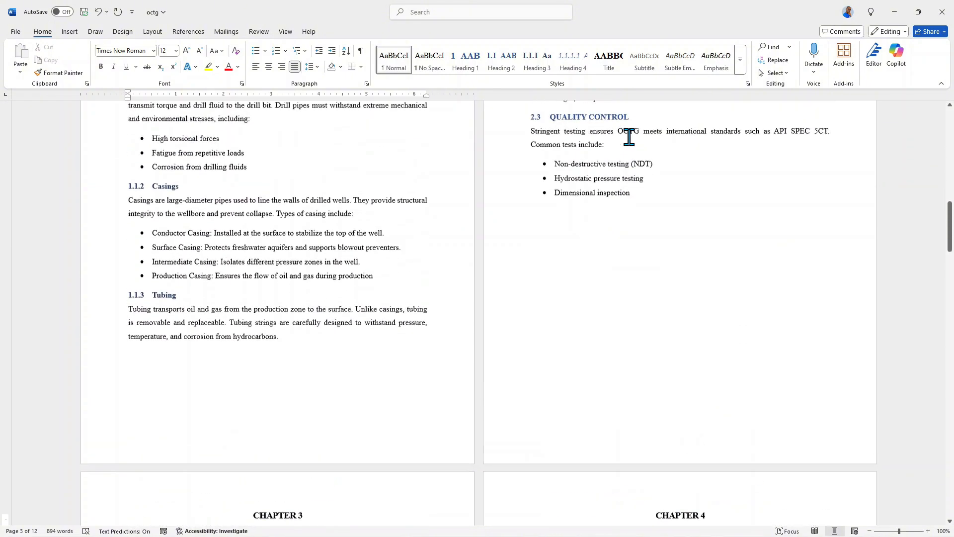
scroll(588, 165, down, 4)
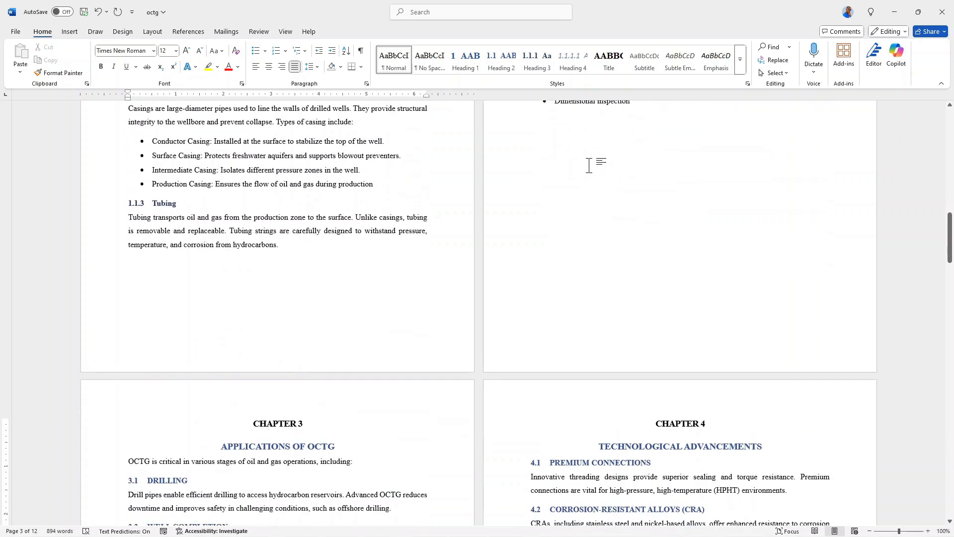
scroll(166, 207, up, 3)
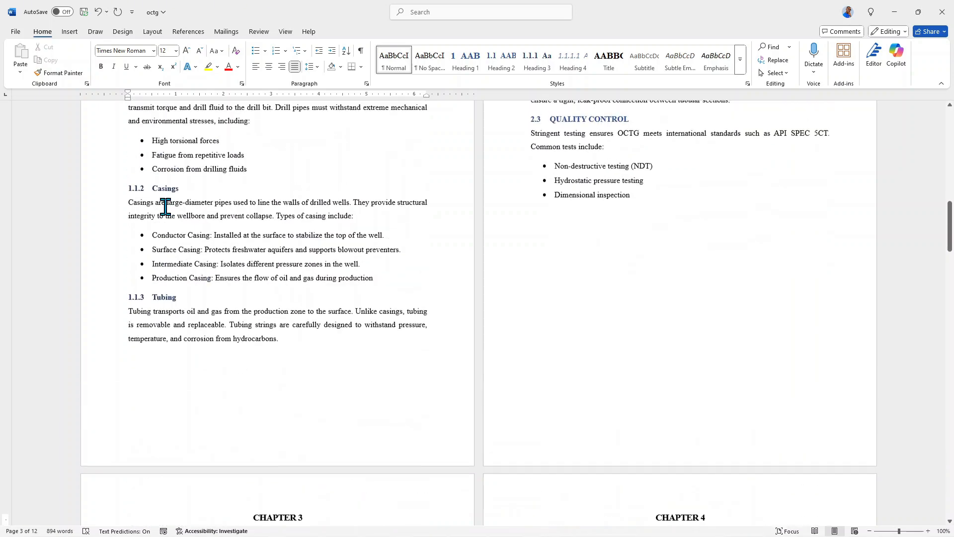
scroll(186, 219, down, 3)
scroll(180, 218, up, 3)
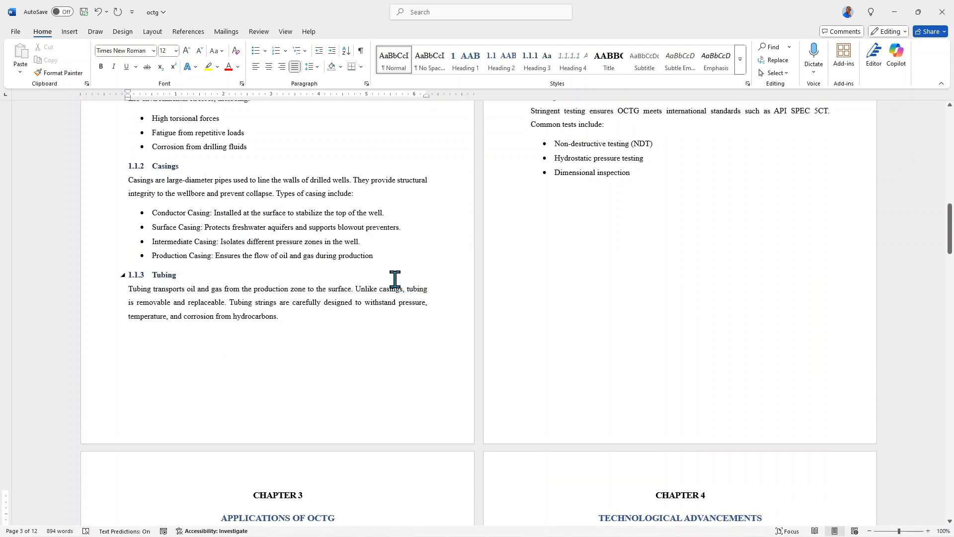
click(389, 256)
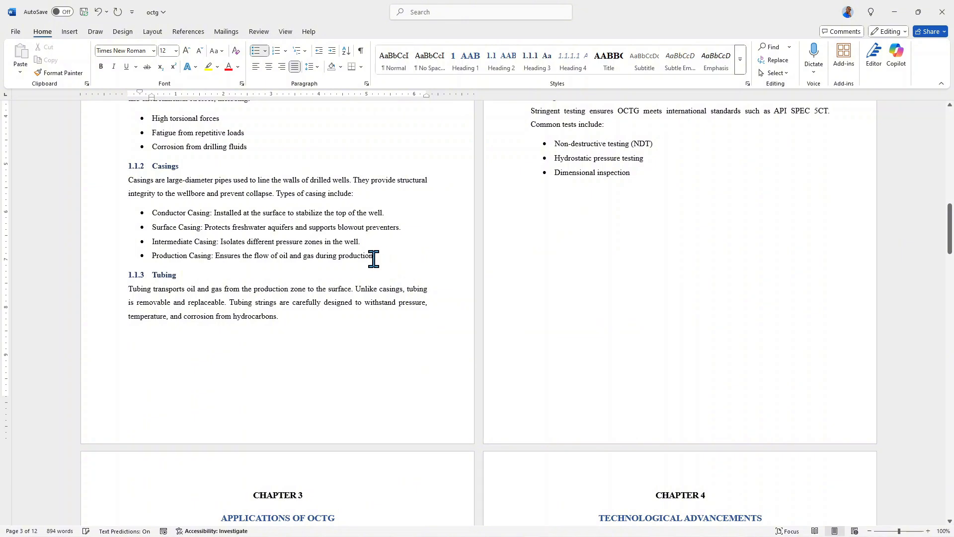
click(73, 34)
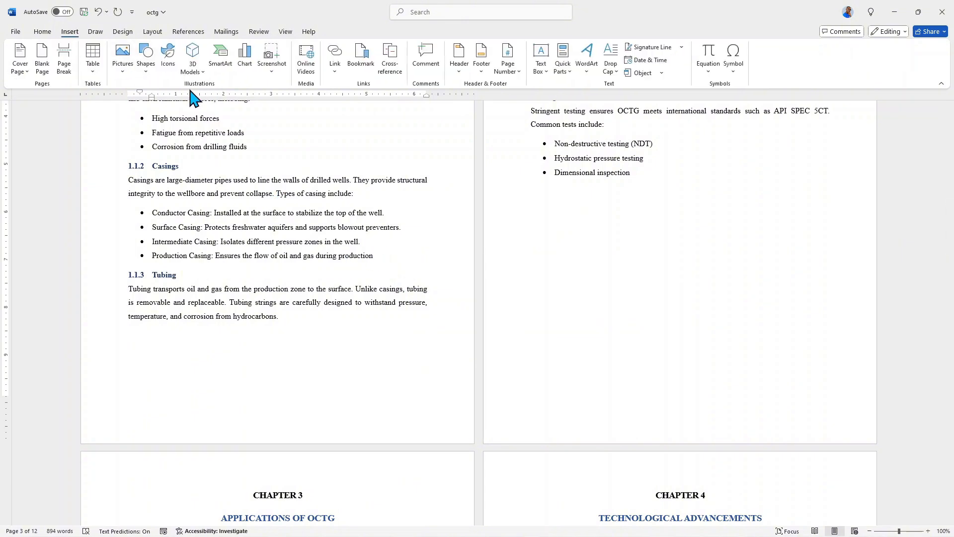
click(247, 58)
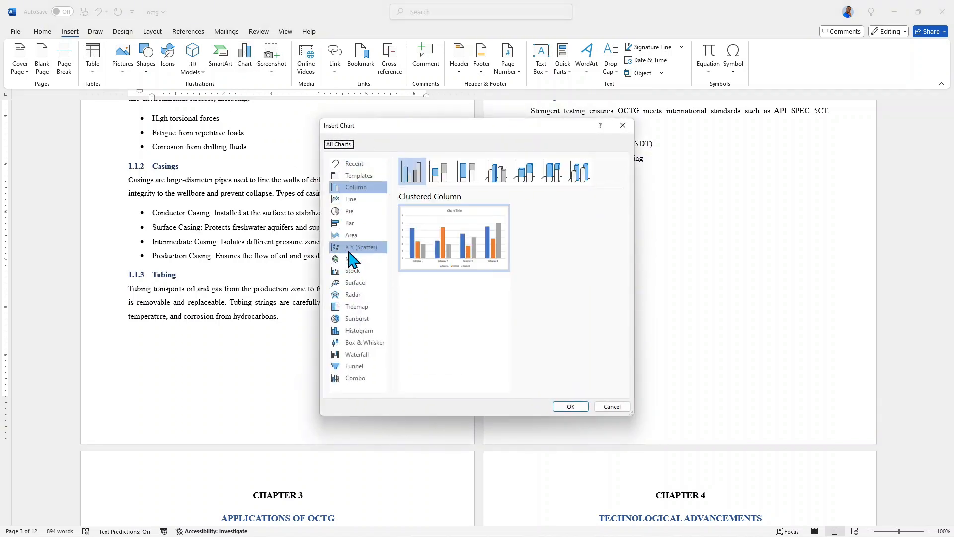
mouse_move(426, 245)
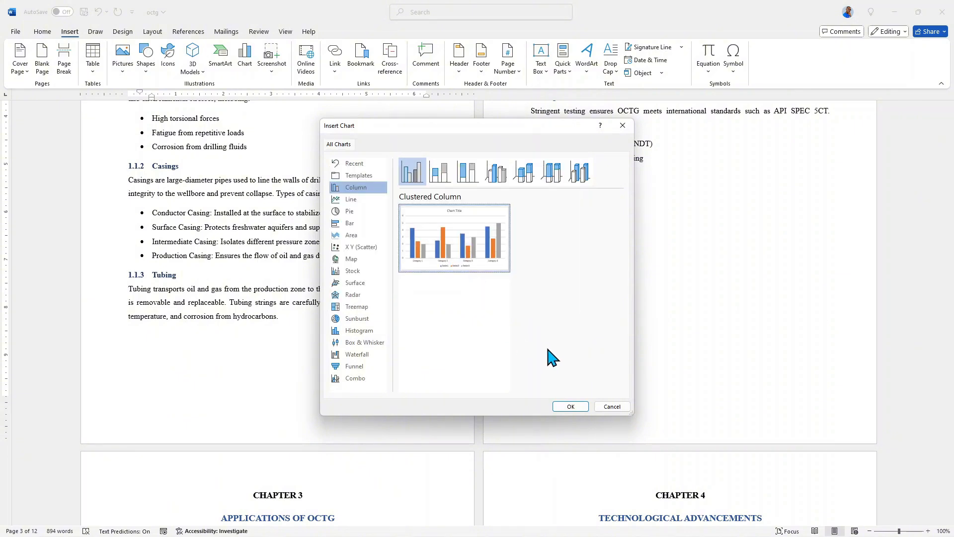
click(570, 407)
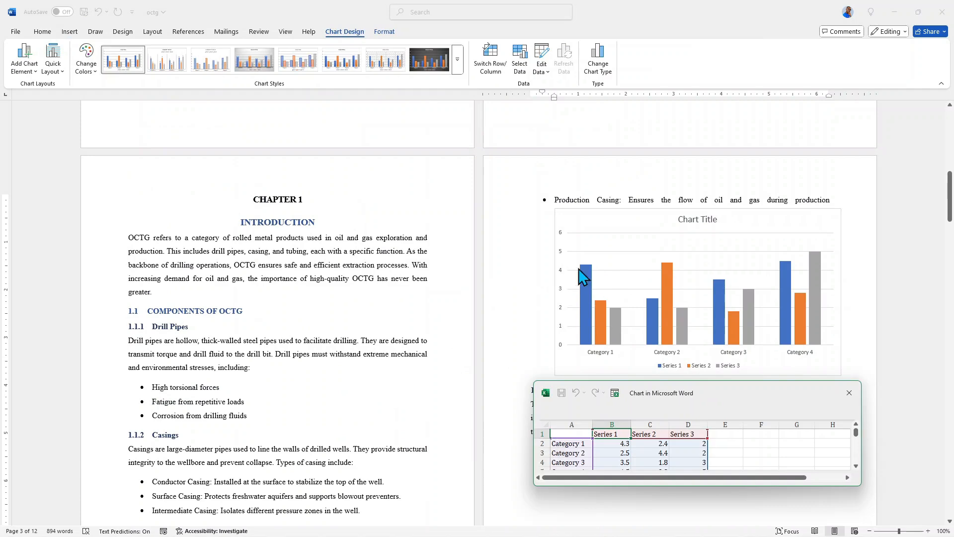
Step: Set up the chart data as Casings with rows Conductor, Surface and Production and series Year One, Year two and Year three
scroll(472, 234, down, 4)
scroll(596, 174, up, 3)
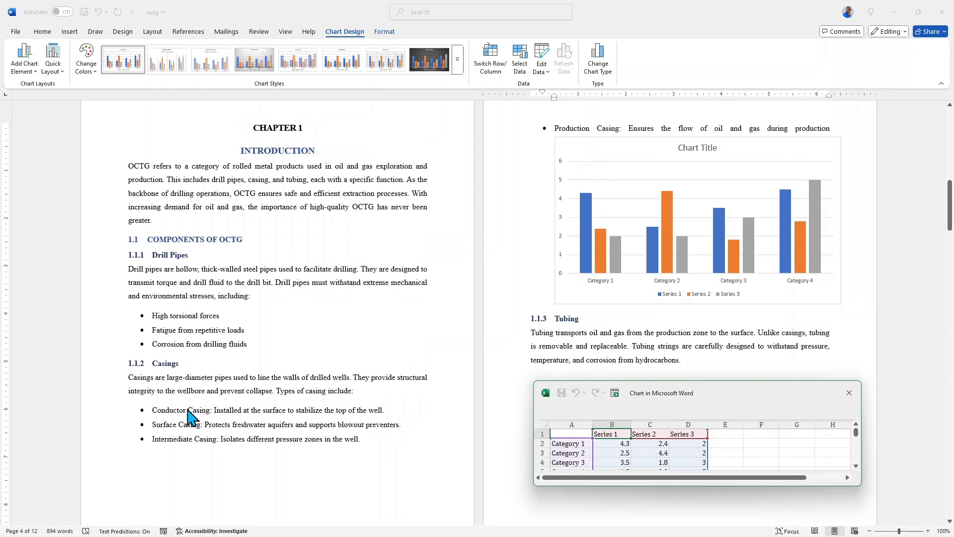
scroll(275, 343, down, 1)
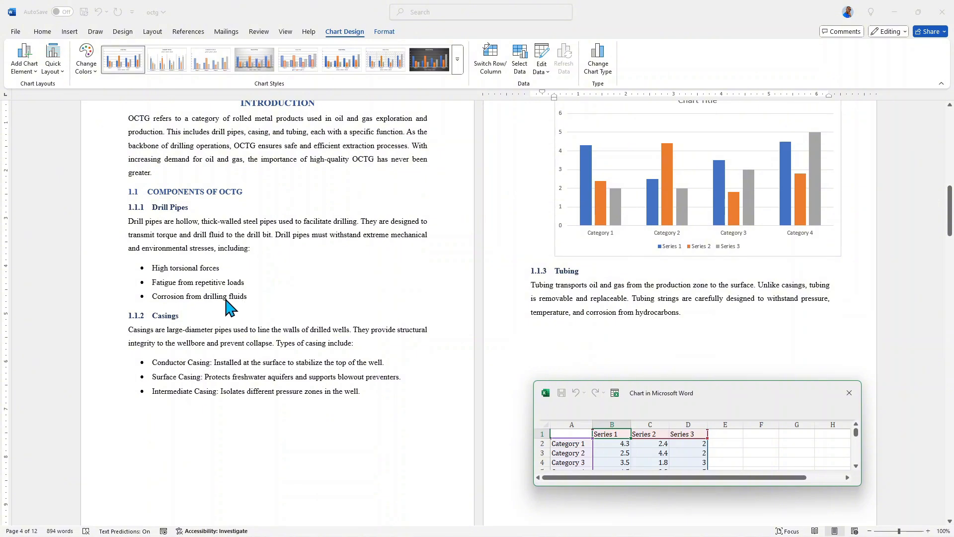
scroll(233, 308, up, 1)
scroll(613, 243, up, 1)
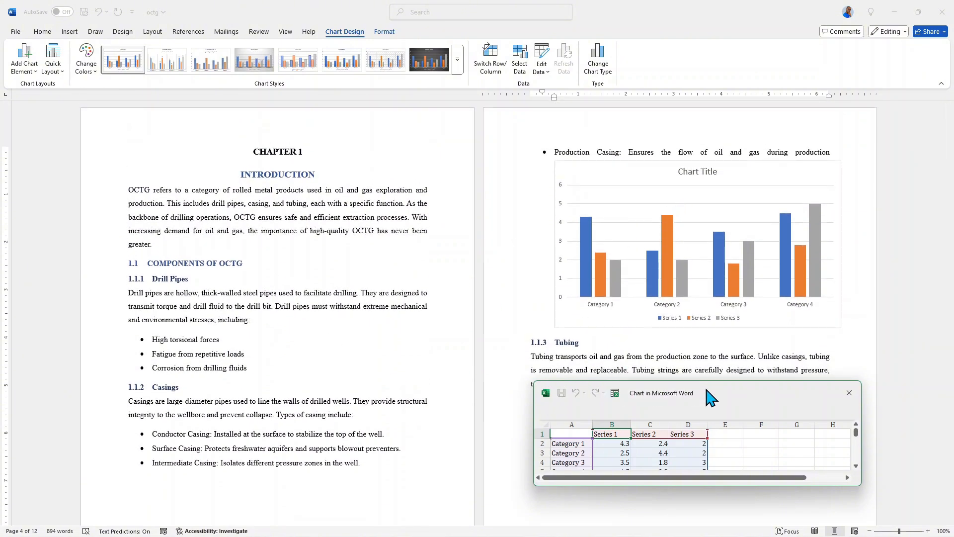
drag(671, 389, 654, 322)
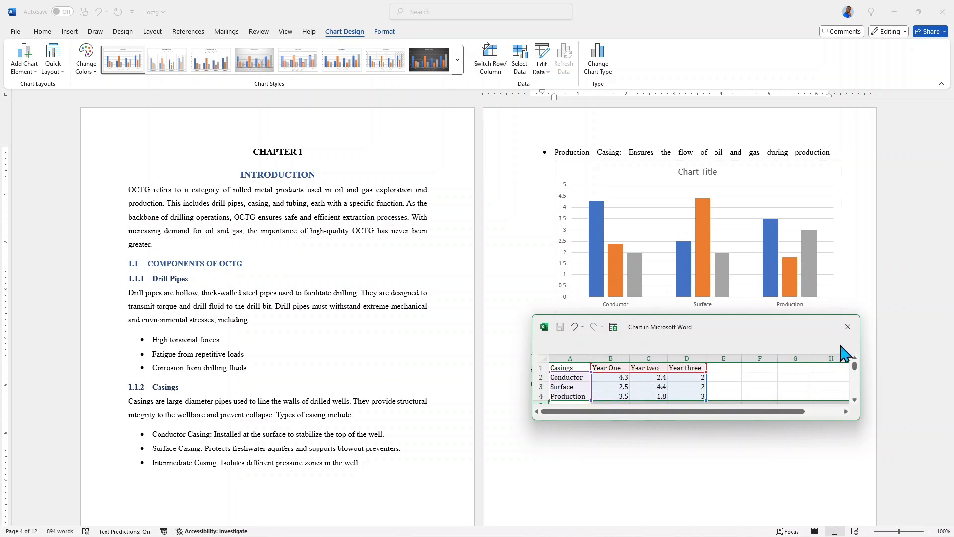
click(848, 326)
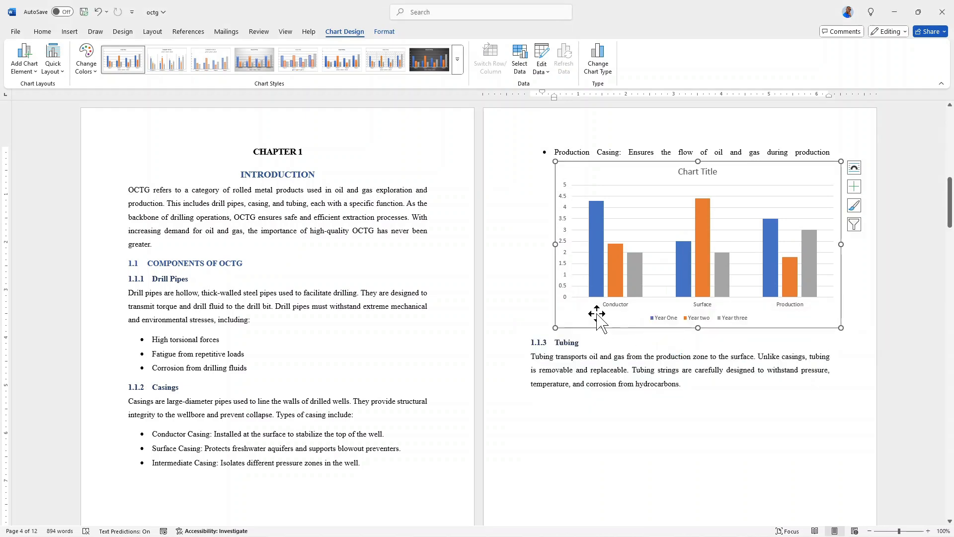
Step: Change the chart title to "Casings used over the years"
click(697, 171)
text(Ca)
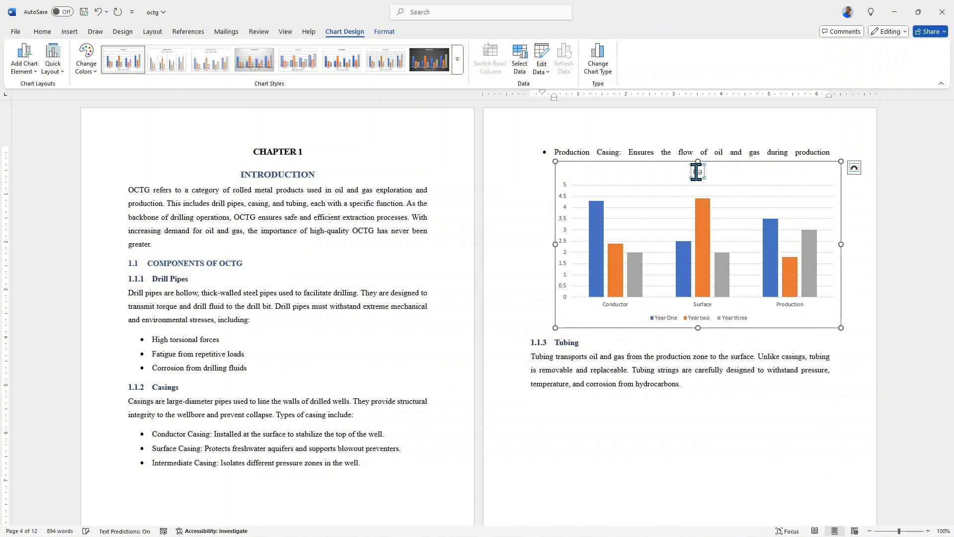
text(sings used over the y)
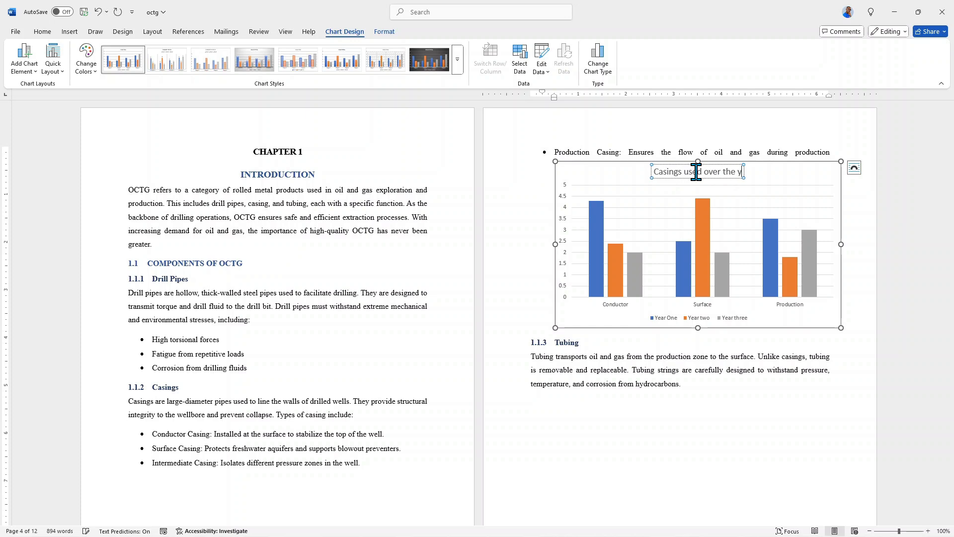
text(ears)
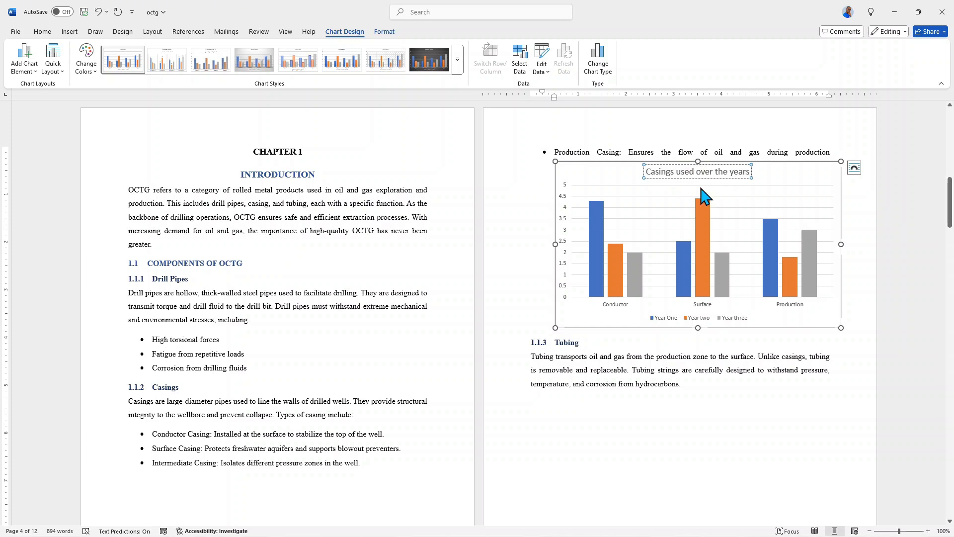
Step: Try the dark chart style, then apply the light grey gradient style with data labels inside the columns
click(810, 169)
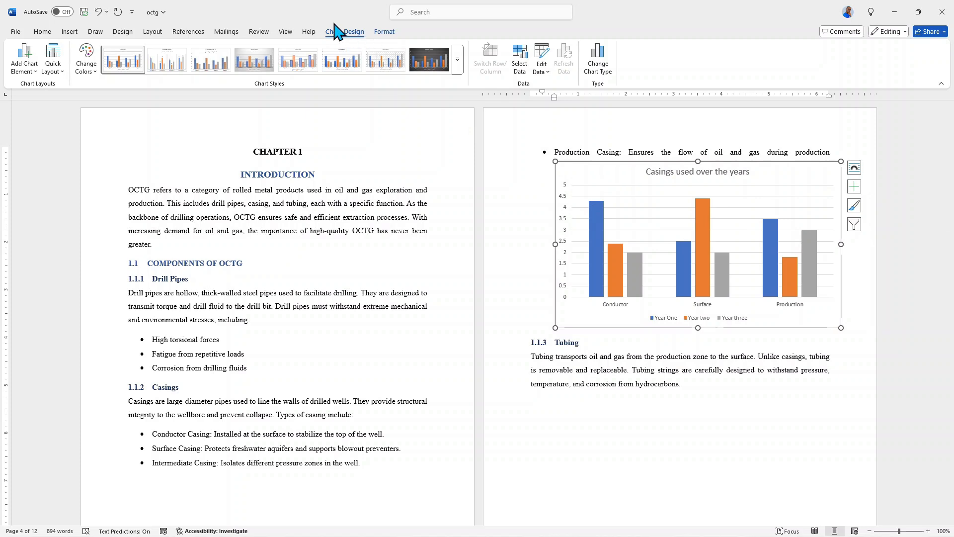
click(416, 65)
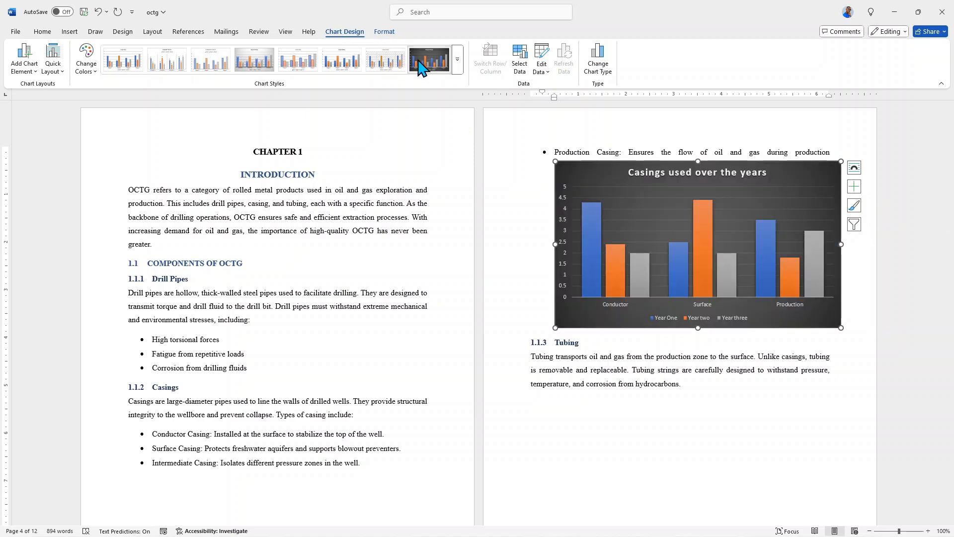
click(254, 62)
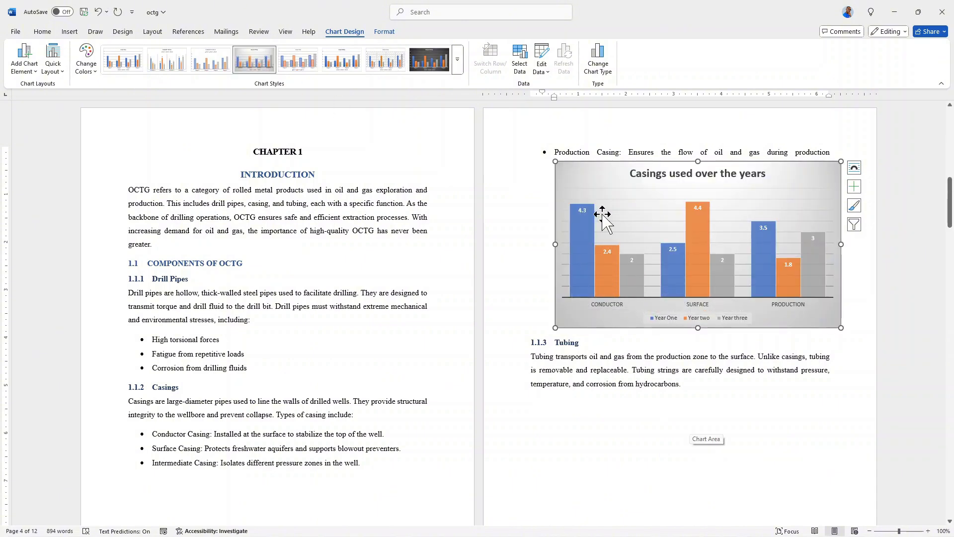
Step: Insert a caption below the casings chart with the Figure label and the text "Casings"
right_click(572, 178)
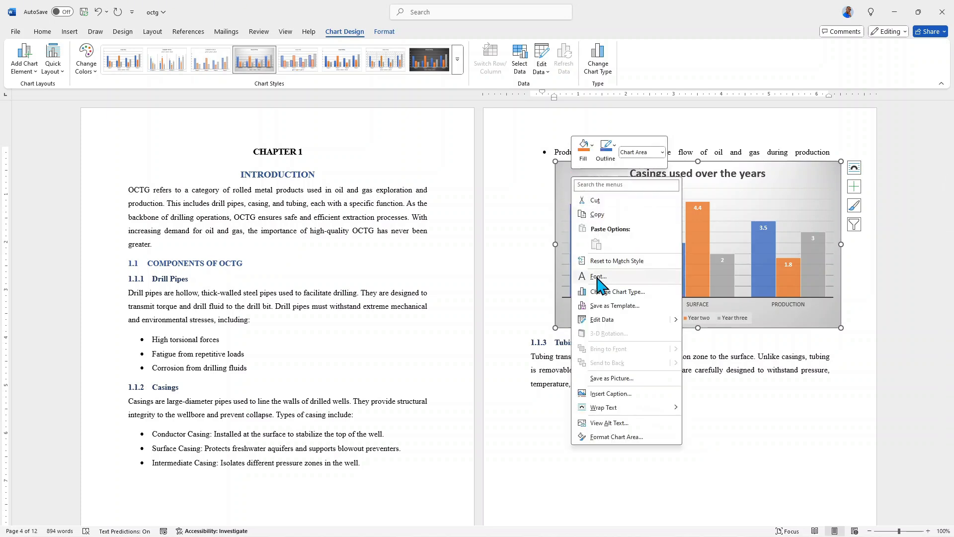
click(602, 393)
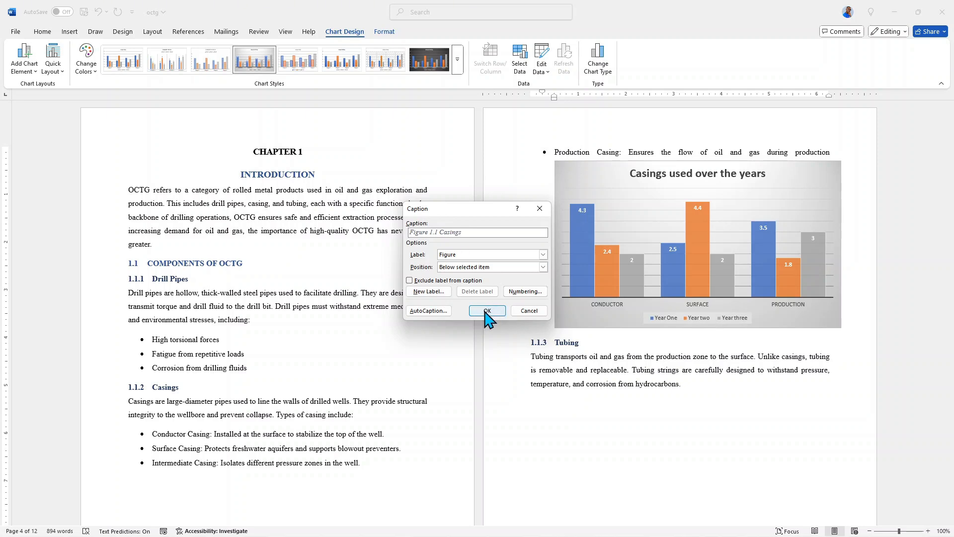
click(487, 310)
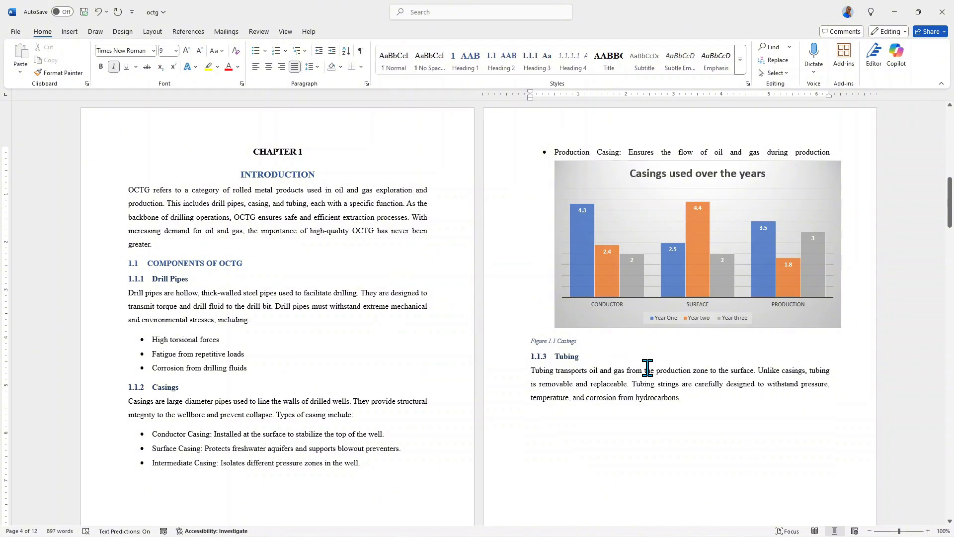
Step: Format the casings chart caption as bold, non-italic text at 12 pt
drag(582, 341, 531, 342)
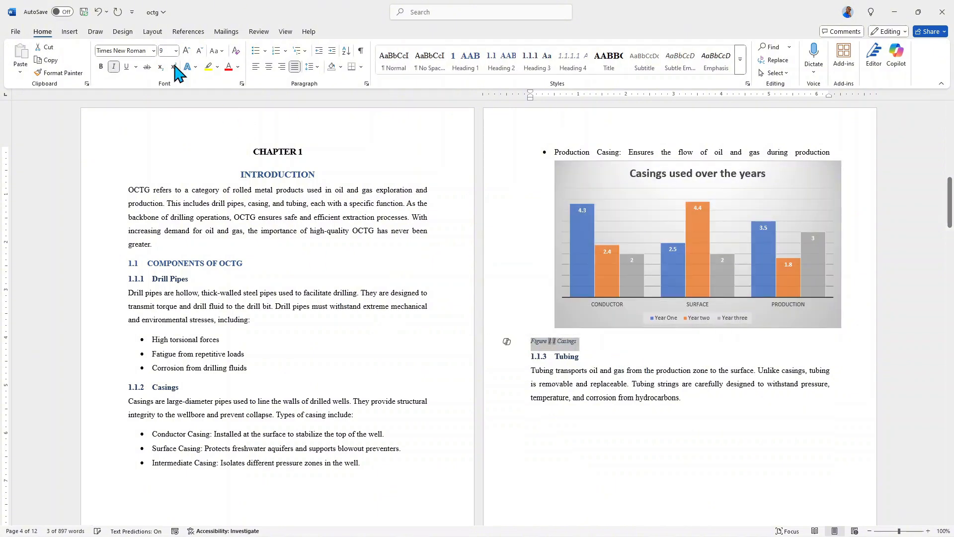
click(100, 66)
click(113, 66)
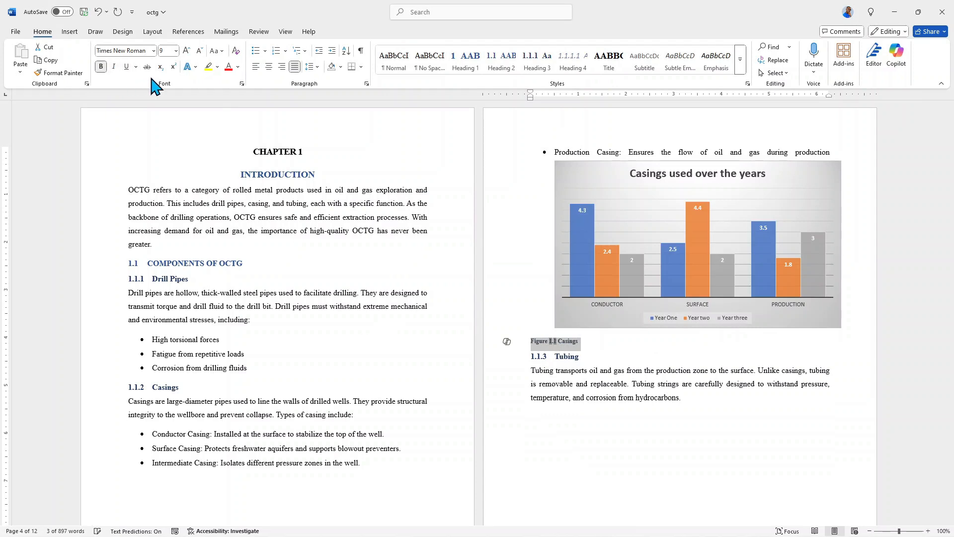
click(176, 51)
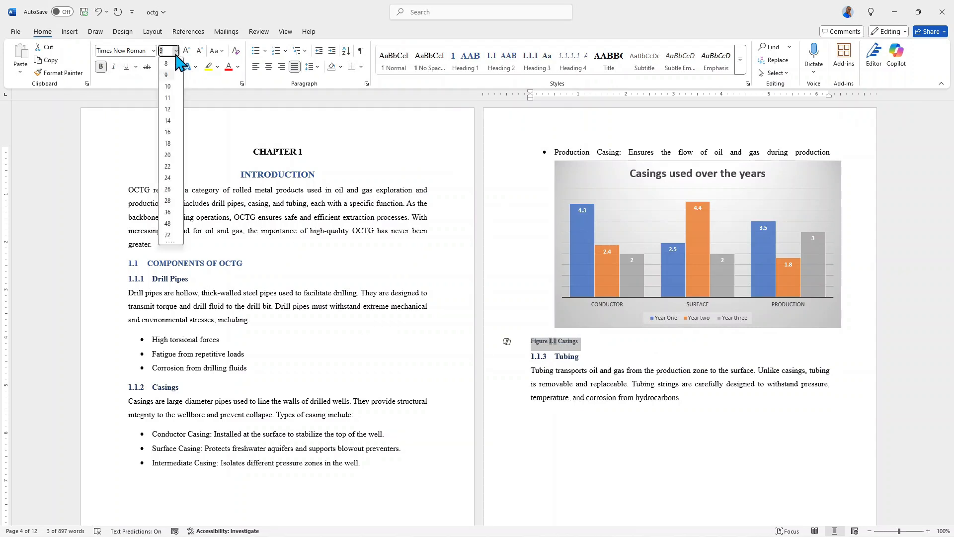
click(170, 109)
click(623, 346)
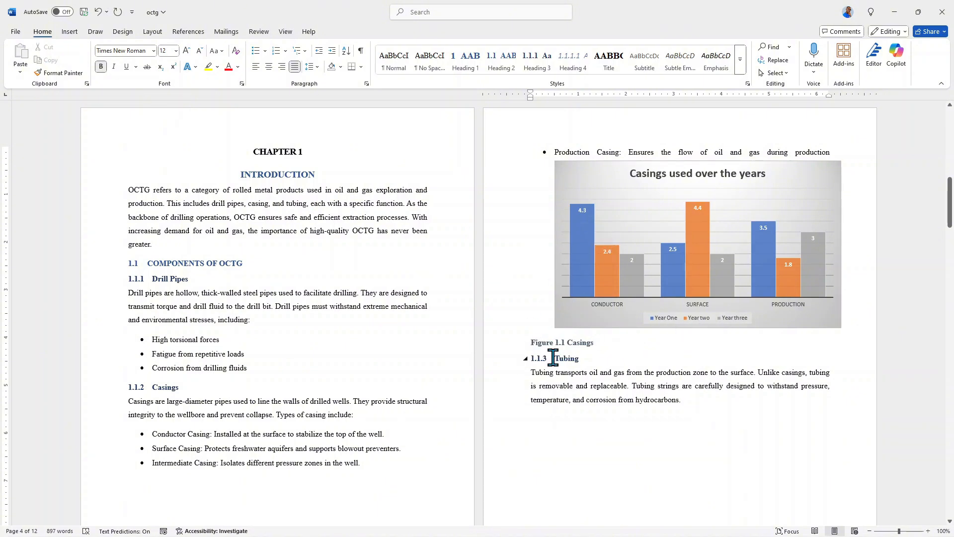
Step: Widen the casings chart slightly from its left edge
click(603, 205)
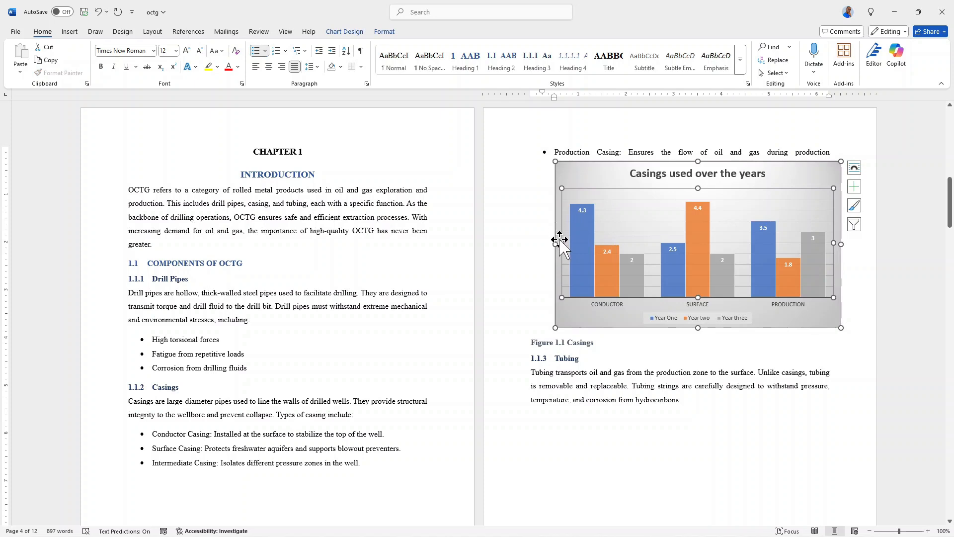
drag(555, 244, 544, 244)
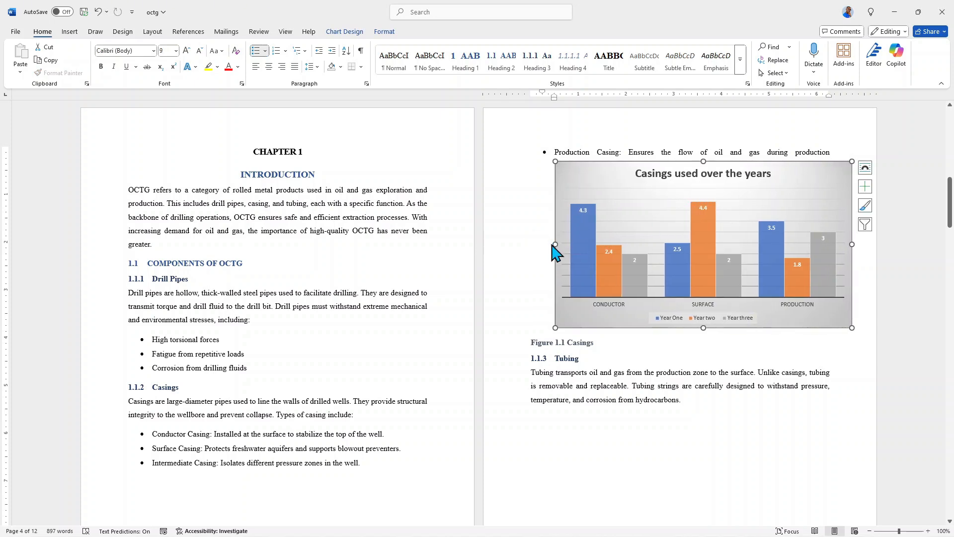
Step: Set the casings chart's text wrapping to Through and move the chart to line up with the page's left margin
mouse_move(555, 243)
mouse_down()
mouse_move(536, 242)
mouse_move(555, 243)
mouse_up()
drag(580, 184, 559, 181)
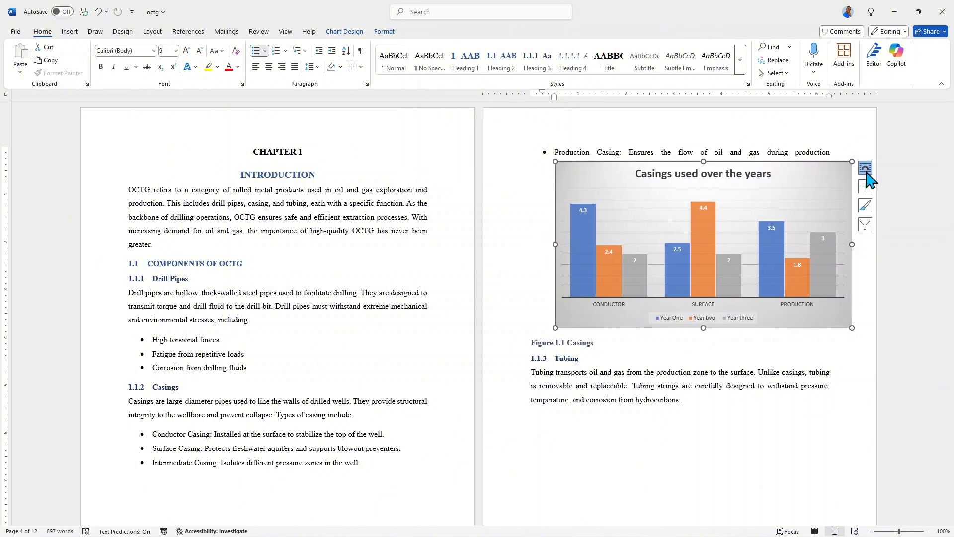
click(865, 168)
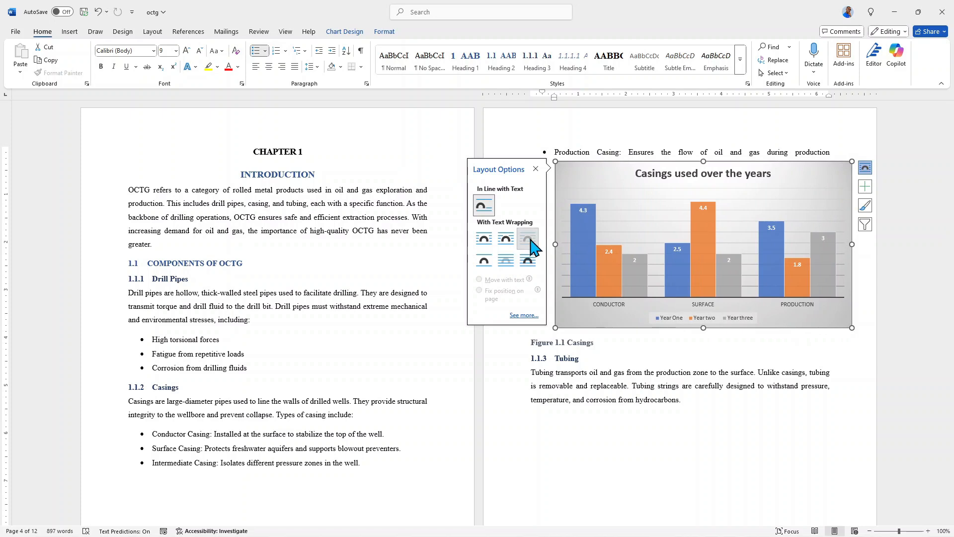
click(528, 239)
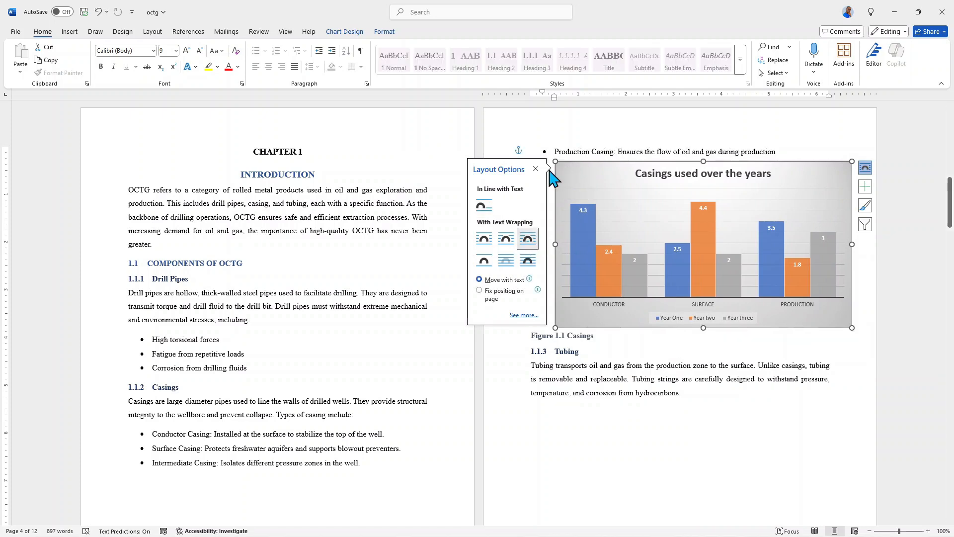
drag(572, 177, 547, 174)
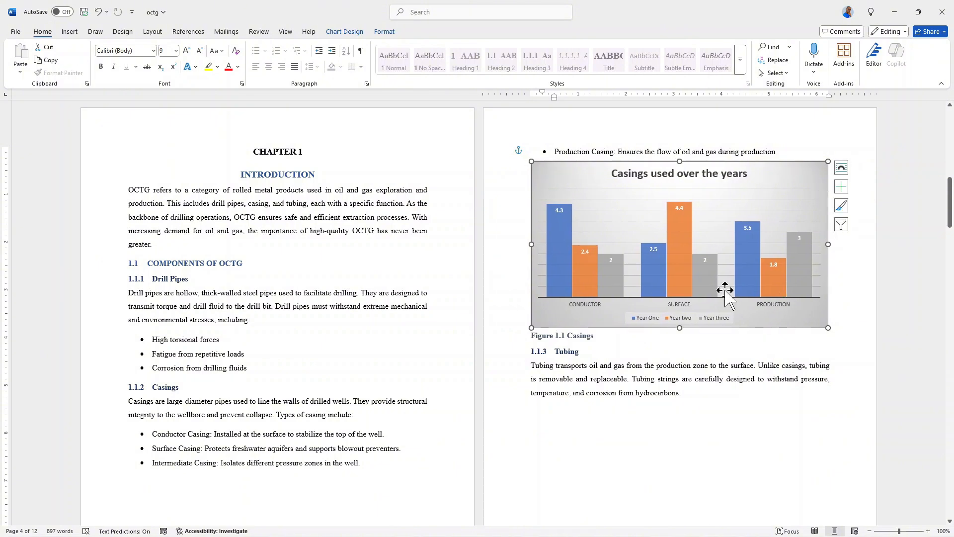
scroll(707, 290, down, 1)
scroll(705, 296, up, 3)
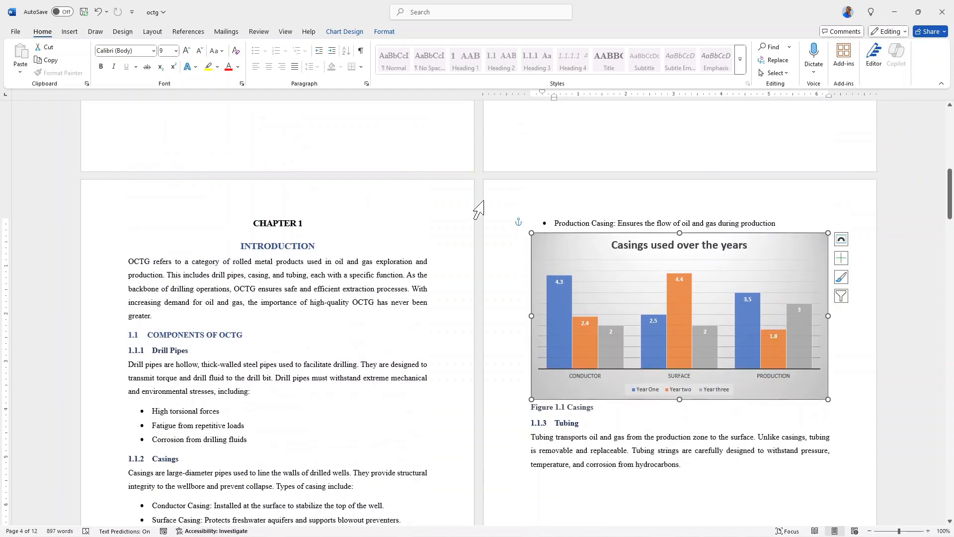
Step: Try the 3-D Pie chart type on the casings chart, then undo the type change
click(347, 33)
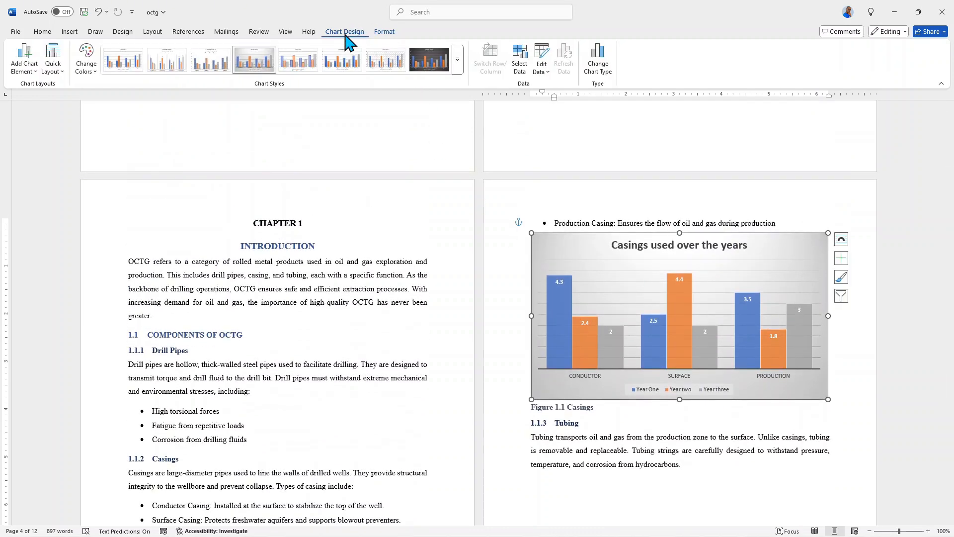
click(601, 68)
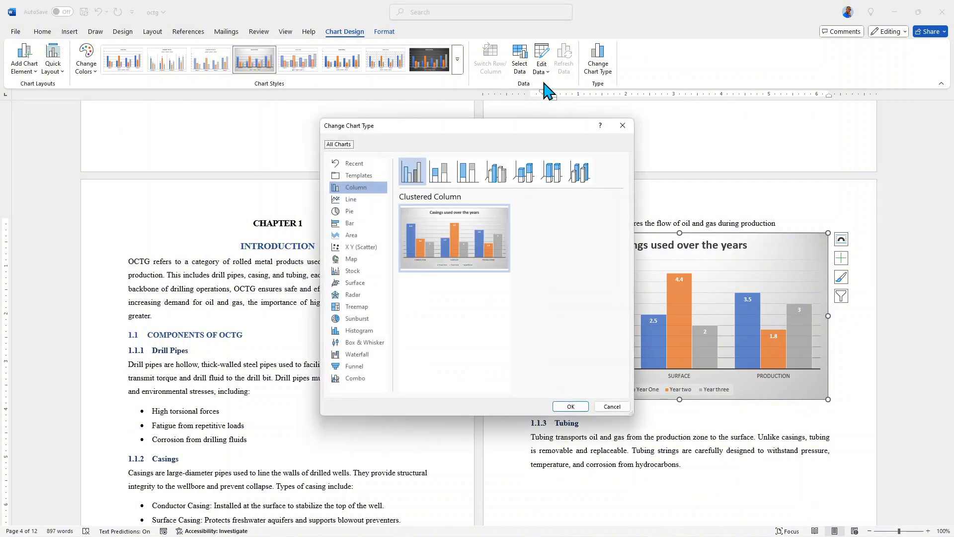
click(357, 211)
mouse_move(445, 243)
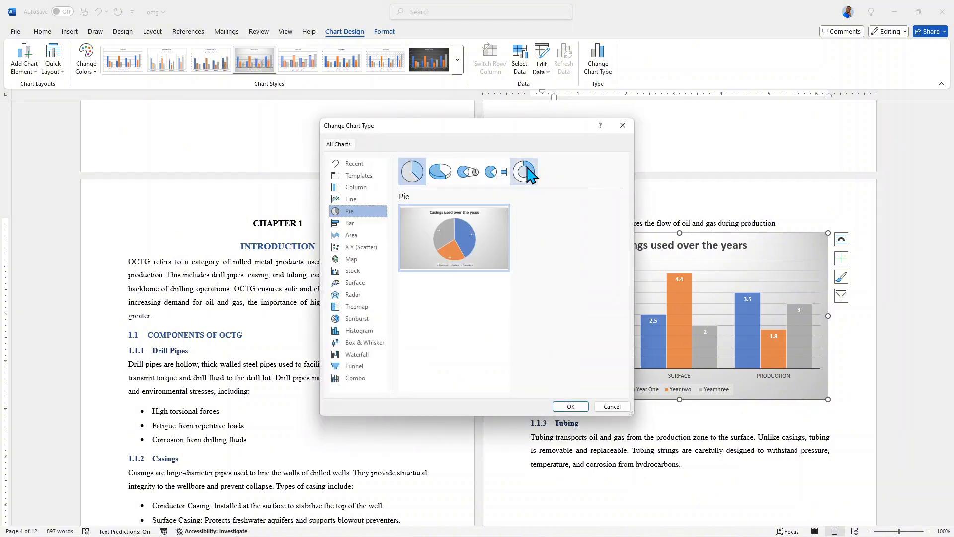
click(440, 173)
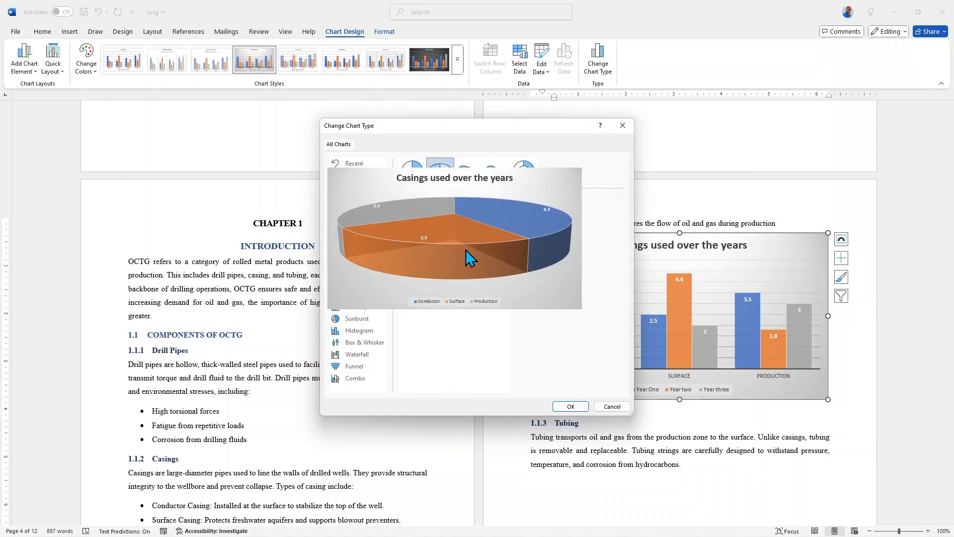
click(570, 407)
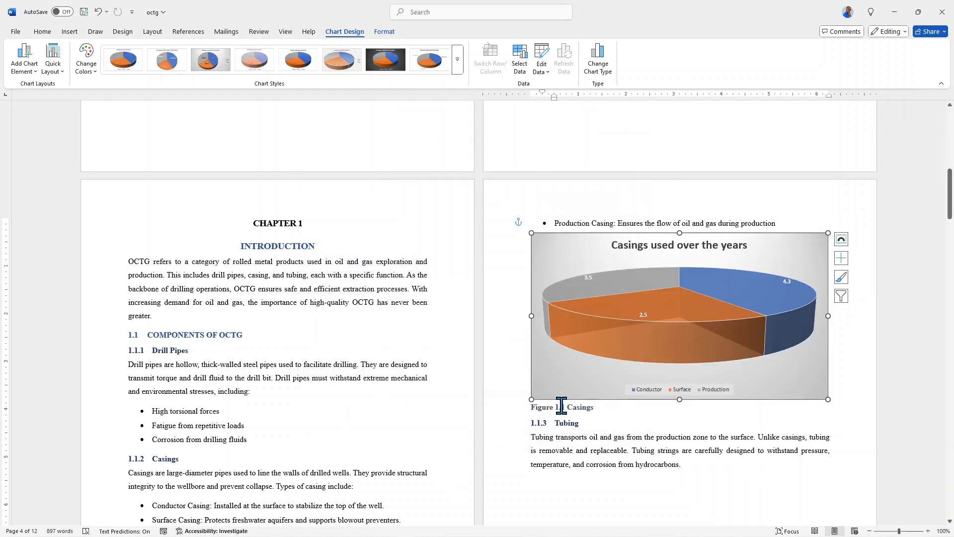
key(ctrl+z)
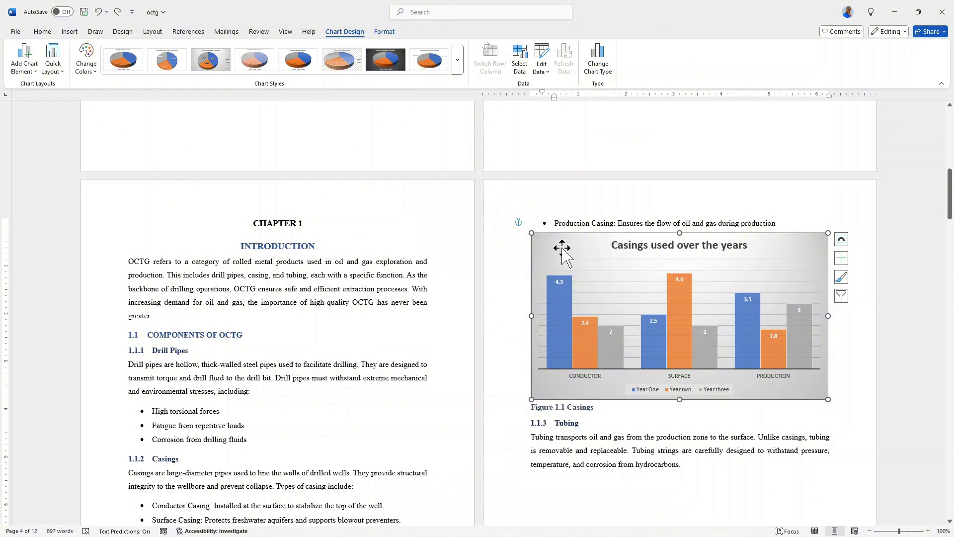
Step: Insert a table with 5 columns and 6 rows on a new line below the Tubing paragraph in section 1.1.3
scroll(565, 259, down, 8)
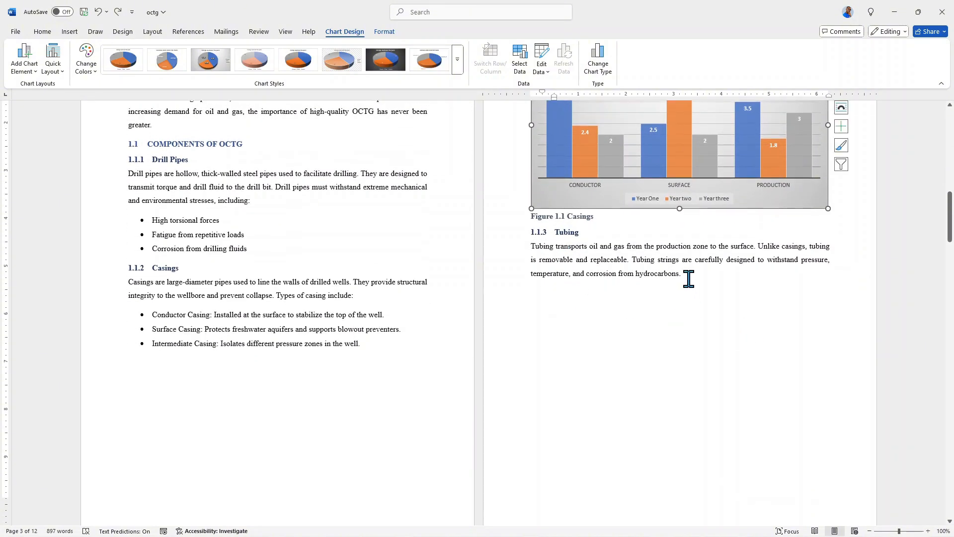
click(688, 278)
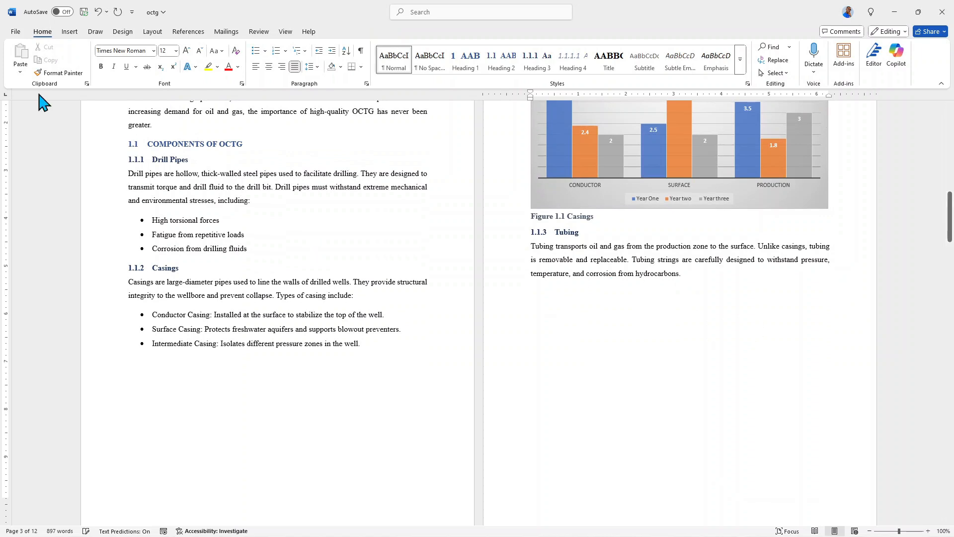
click(69, 31)
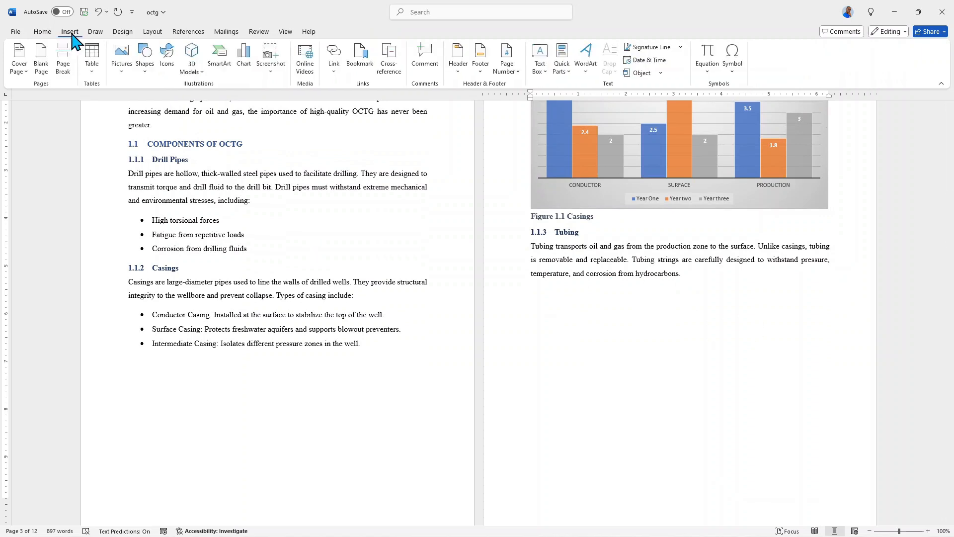
click(92, 65)
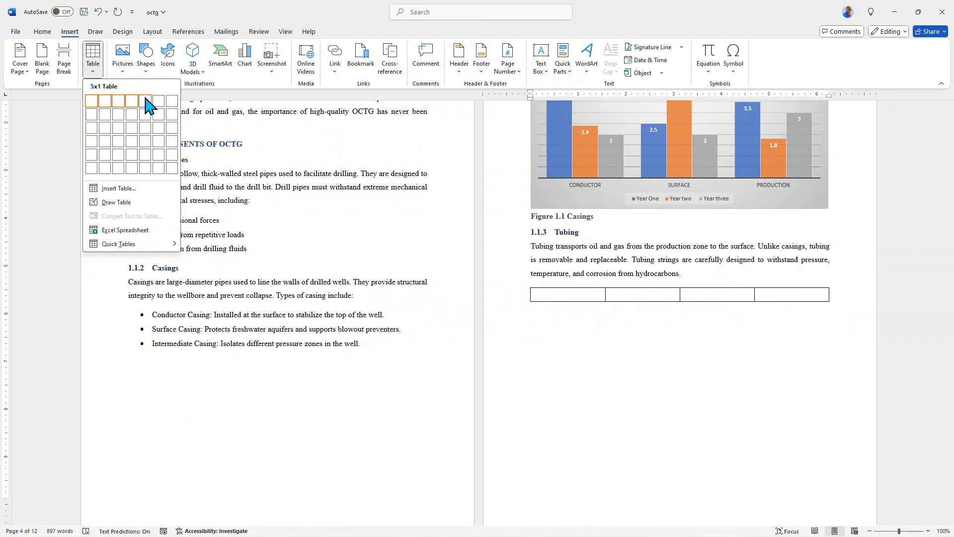
click(145, 168)
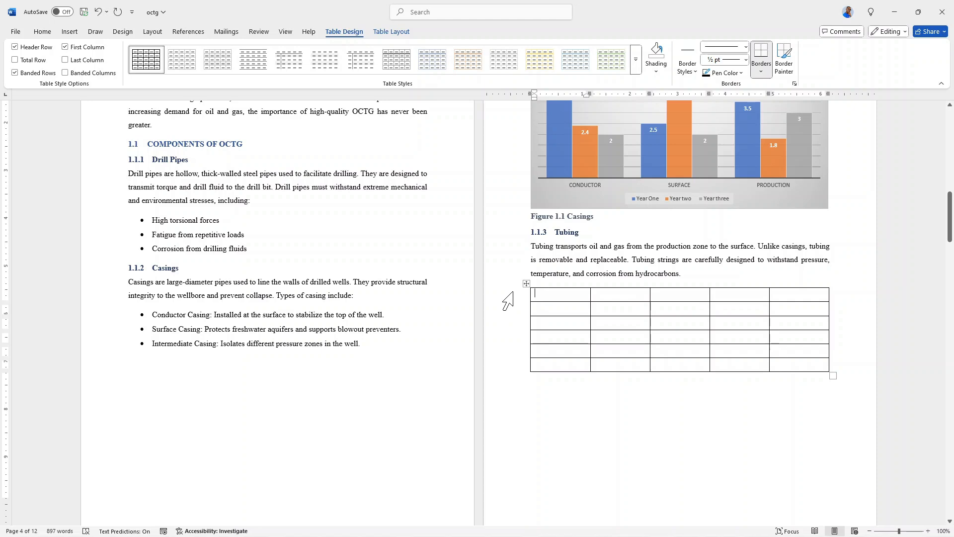
Step: Insert a caption for the whole table with the Table label, positioned above the selected item
drag(508, 298, 519, 371)
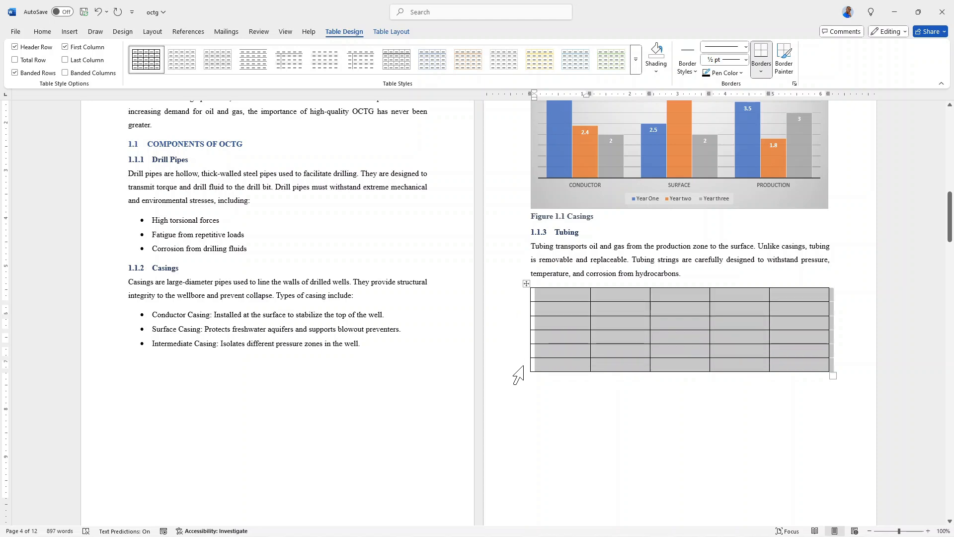
right_click(552, 318)
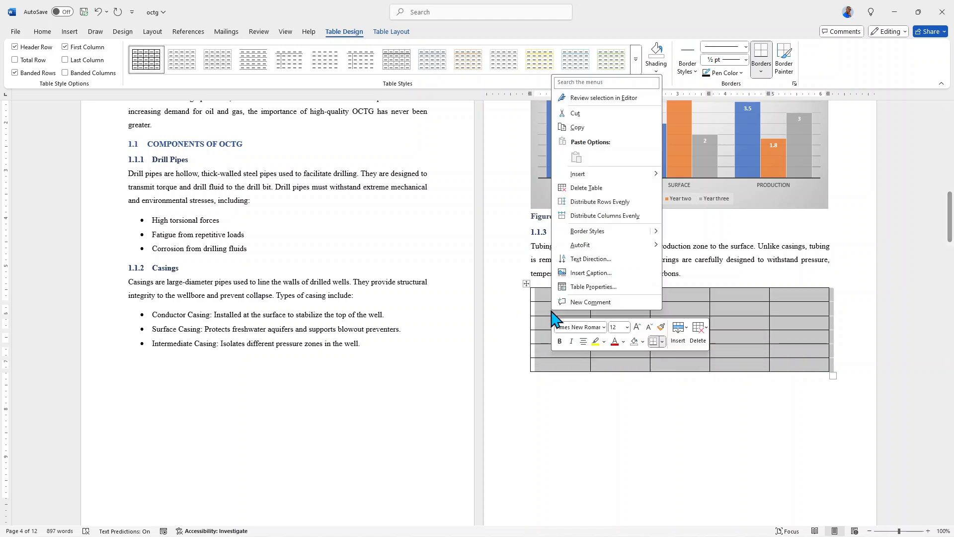
click(574, 273)
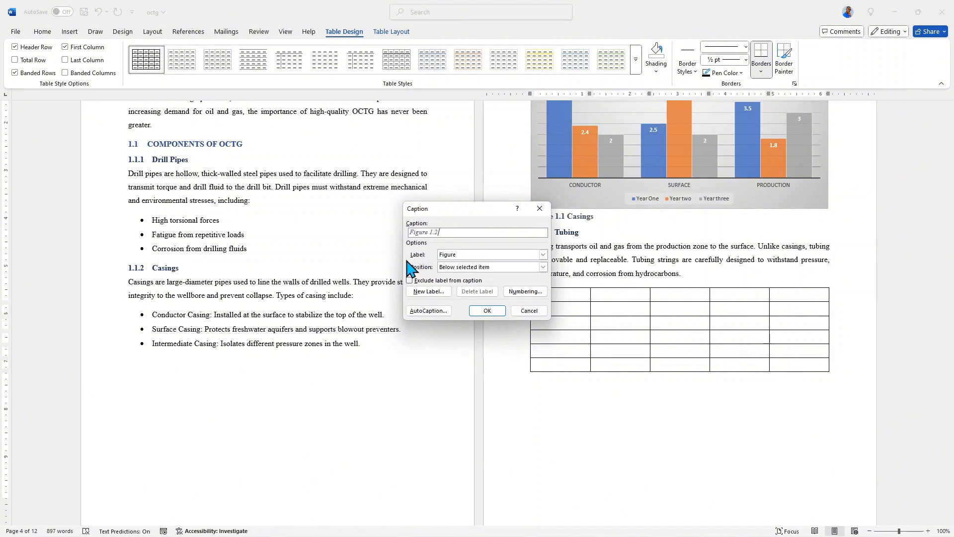
click(543, 255)
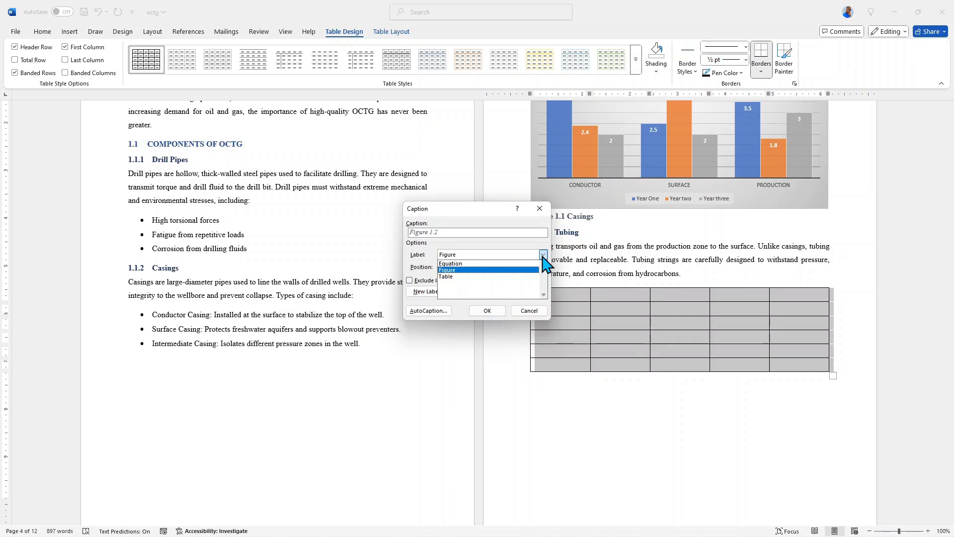
click(450, 276)
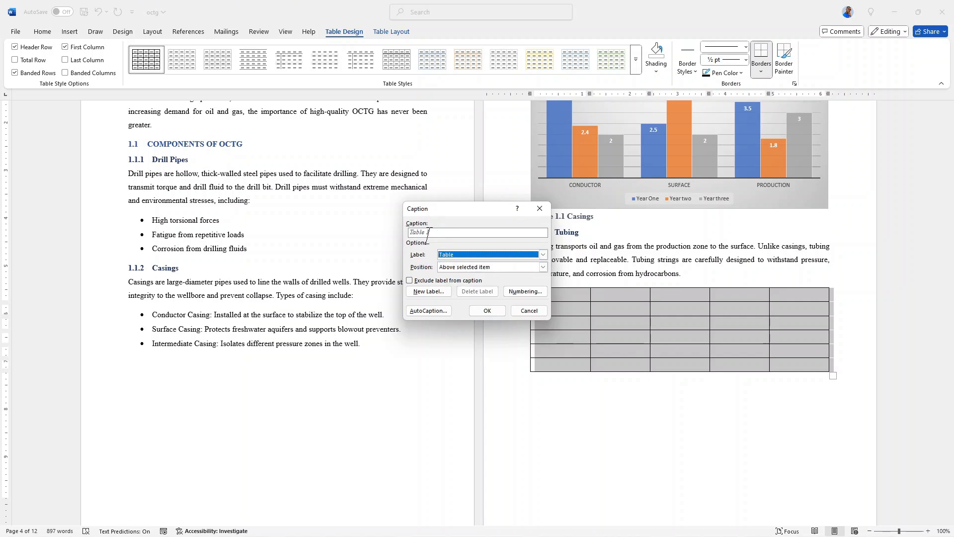
click(543, 267)
click(543, 269)
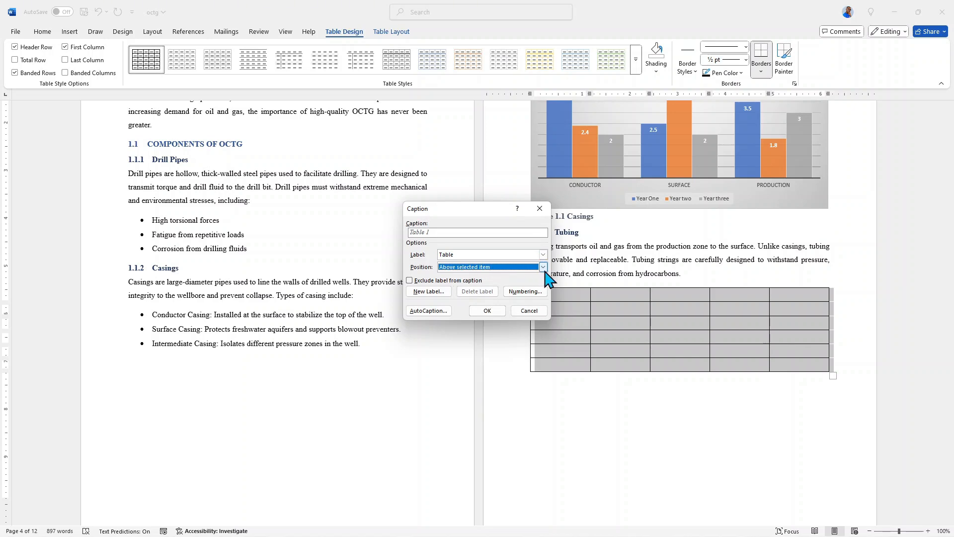
click(488, 311)
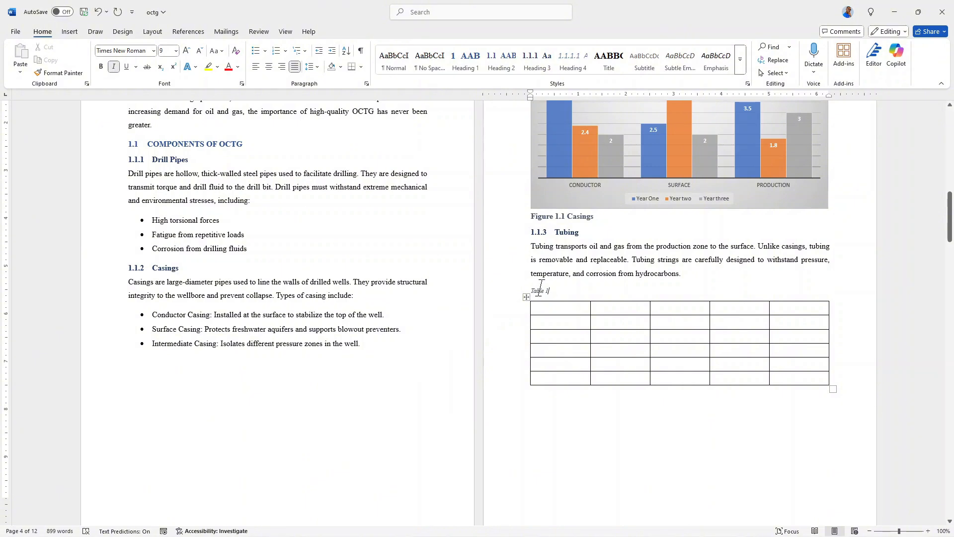
Step: Try sample text in the table caption, then remove the caption and the empty table
text(hgrthterhtheuth4)
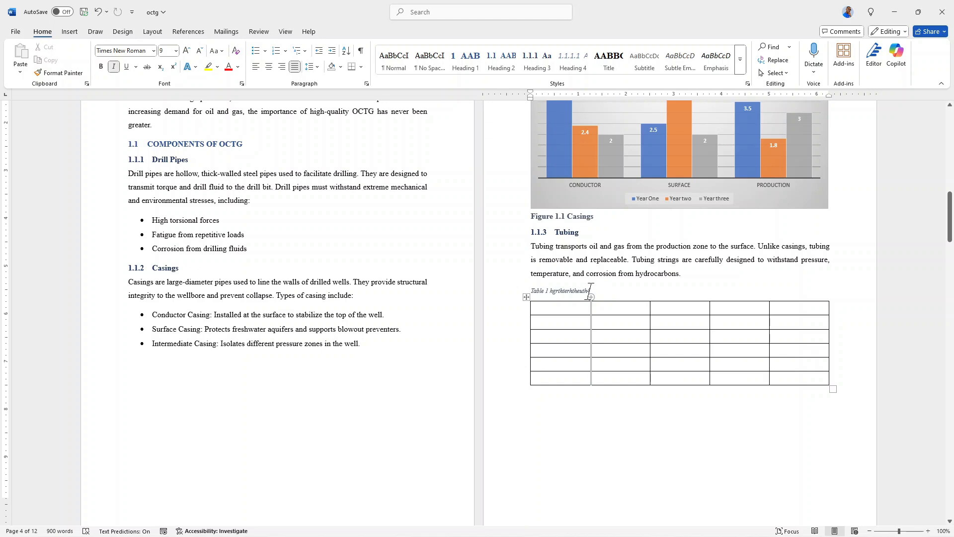
key(ctrl+z)
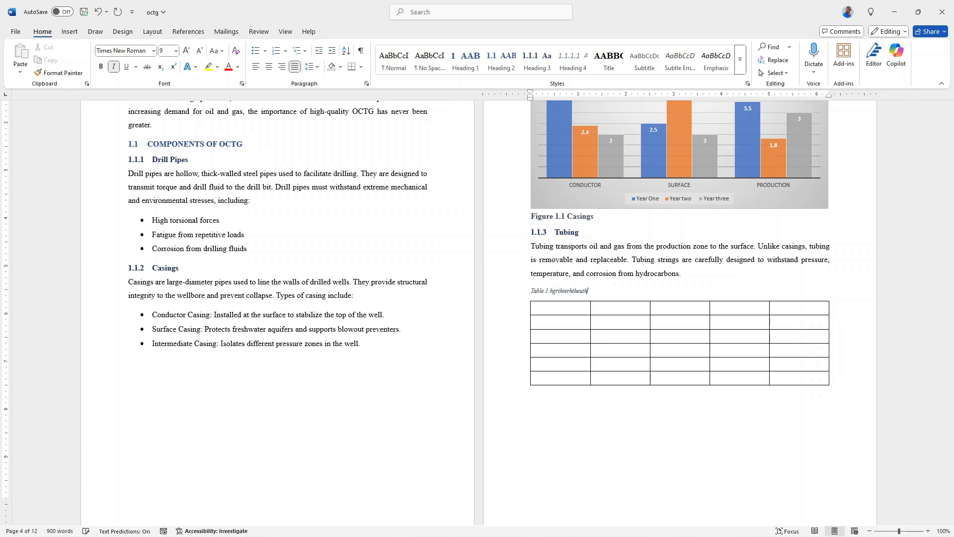
key(ctrl+z)
key(ctrl+z)
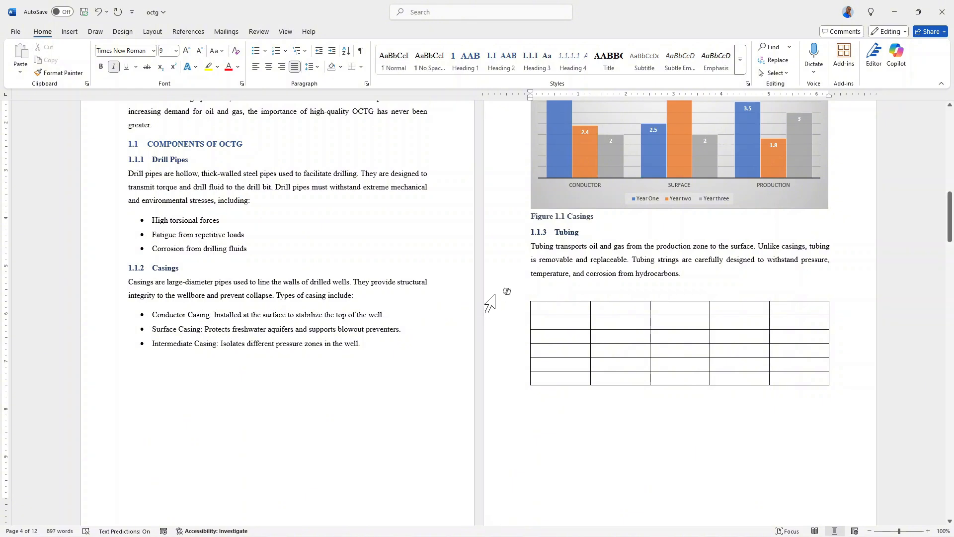
drag(492, 297, 497, 380)
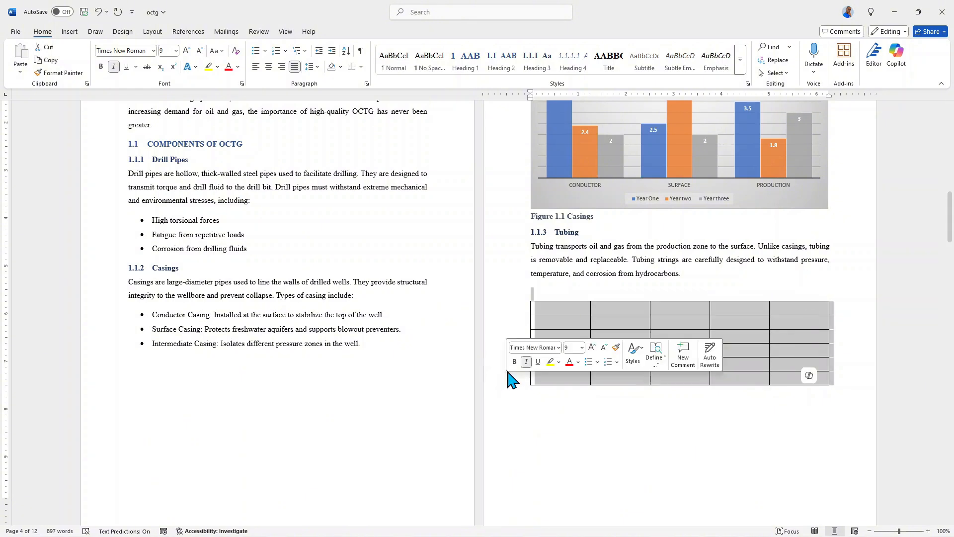
key(Delete)
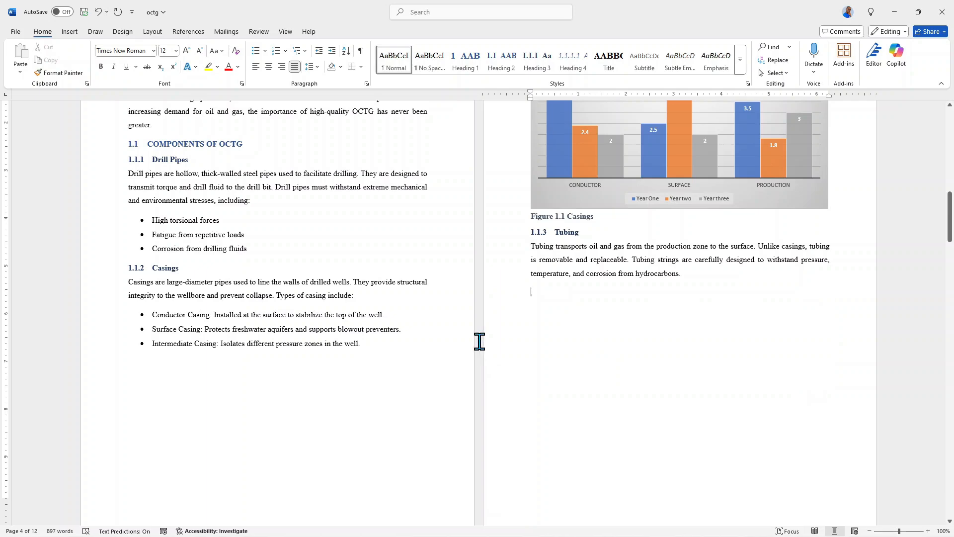
Step: Review the report's pages from Chapter 1 to Chapter 5, including the captioned chart and well diagram
scroll(503, 362, up, 3)
scroll(544, 378, down, 1)
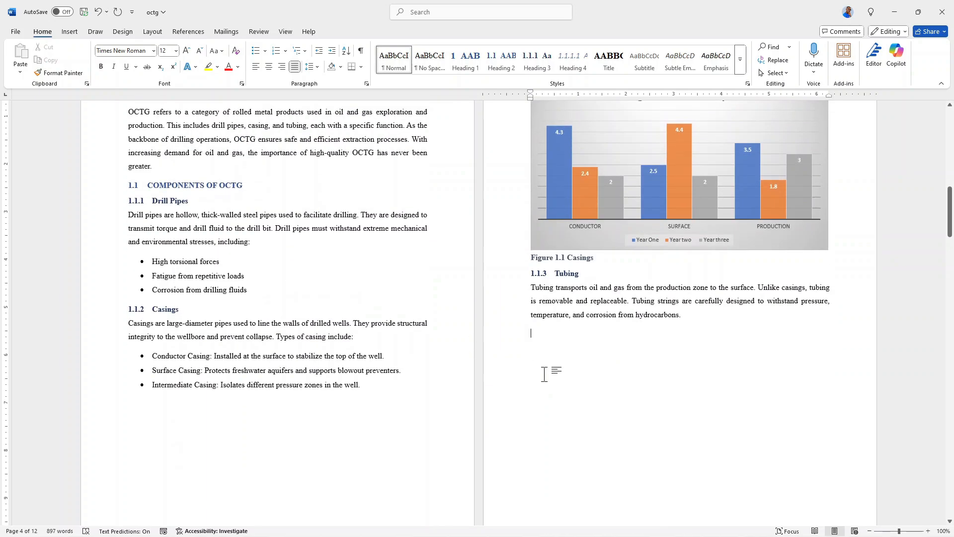
scroll(544, 373, down, 10)
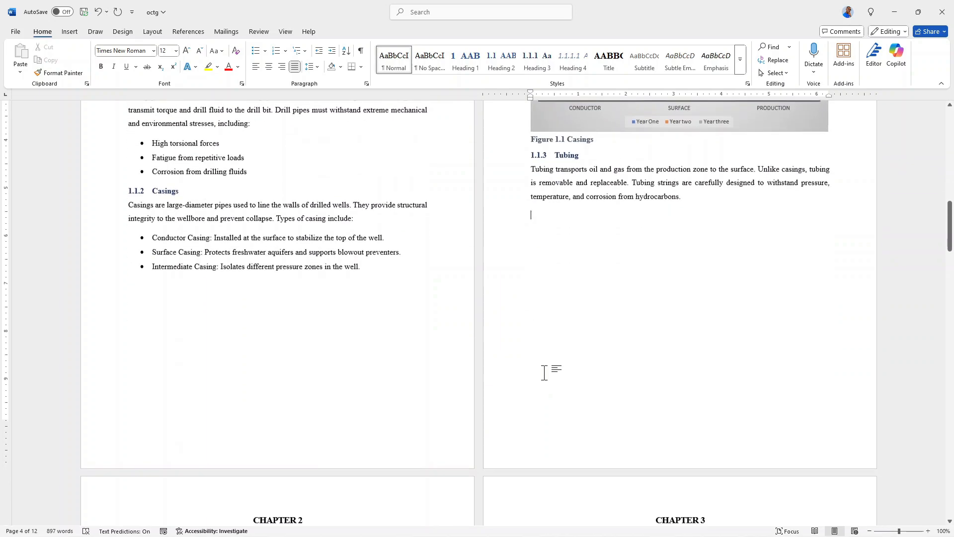
scroll(545, 373, down, 3)
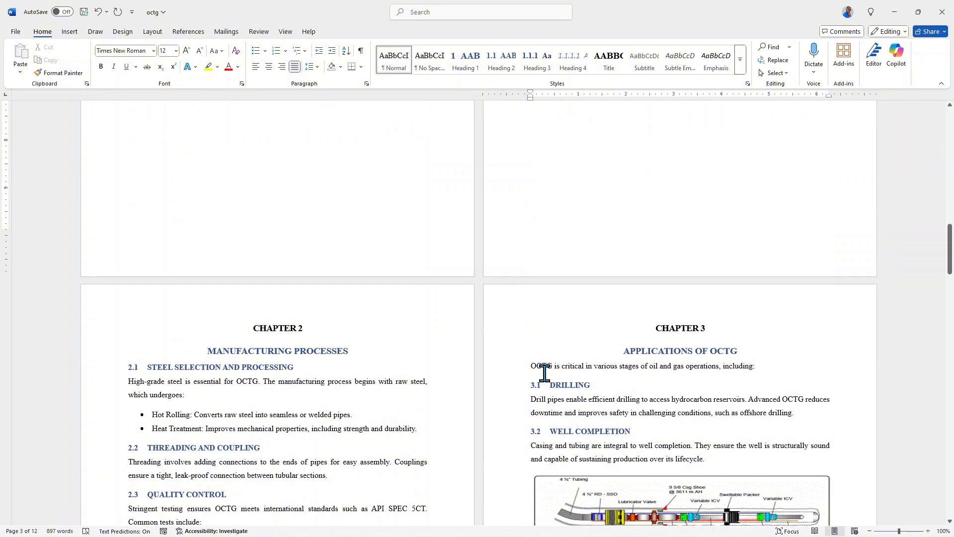
scroll(544, 372, down, 12)
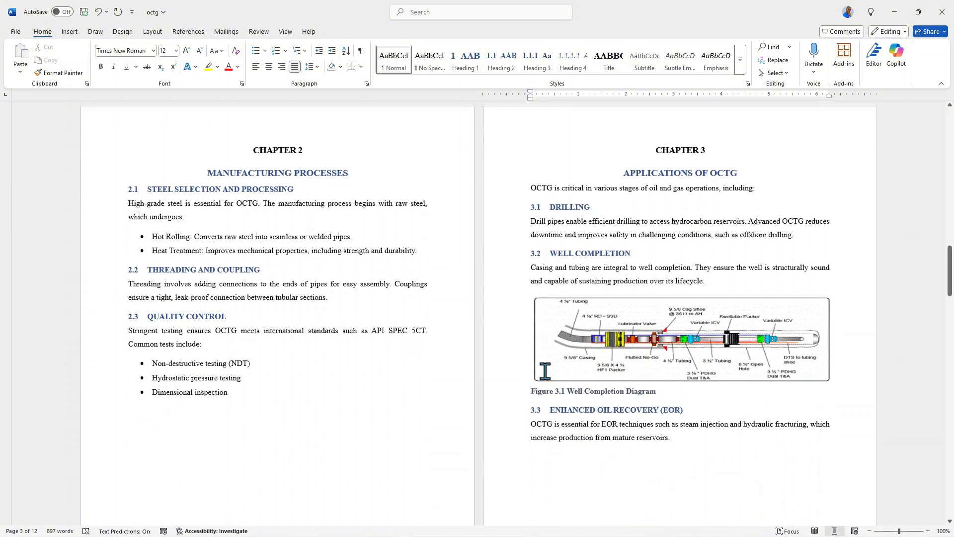
scroll(545, 371, down, 12)
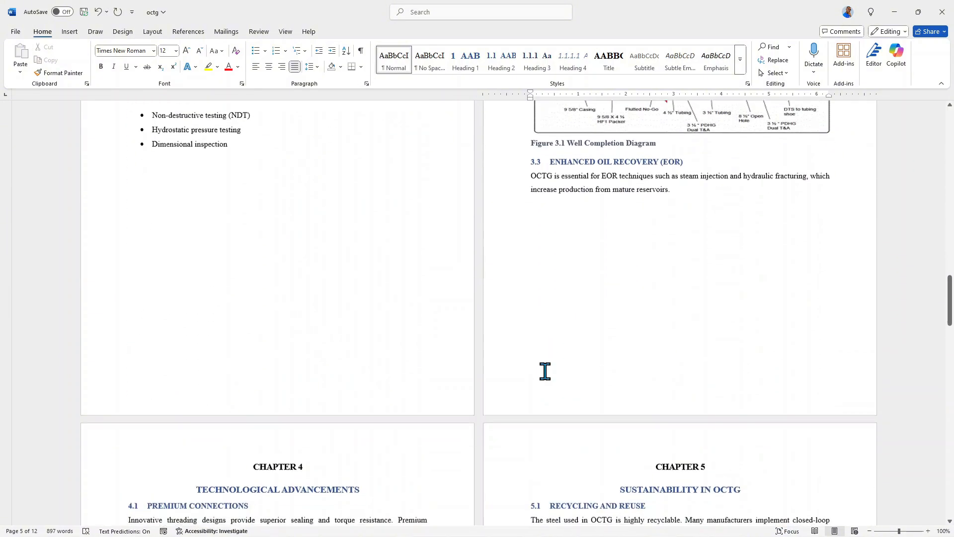
scroll(545, 370, down, 4)
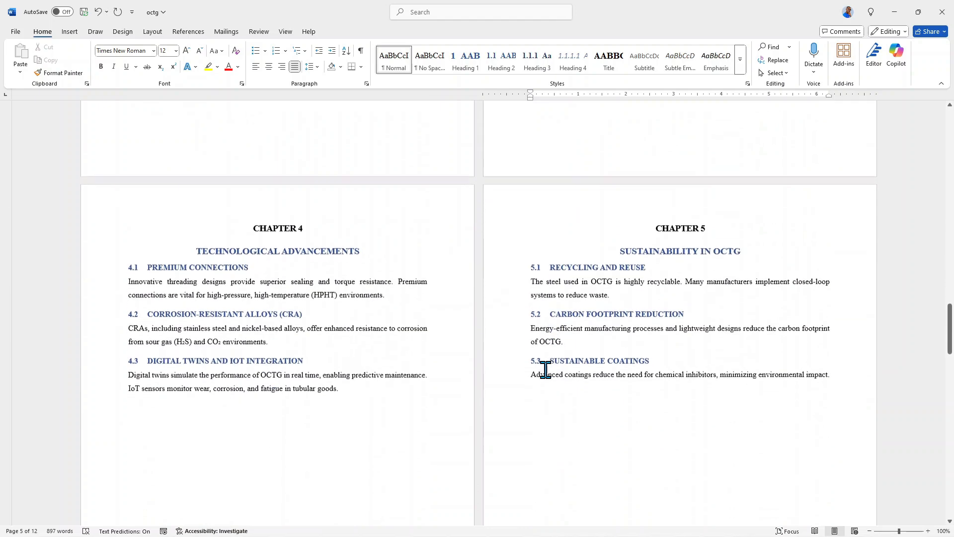
scroll(545, 370, up, 12)
scroll(547, 370, up, 8)
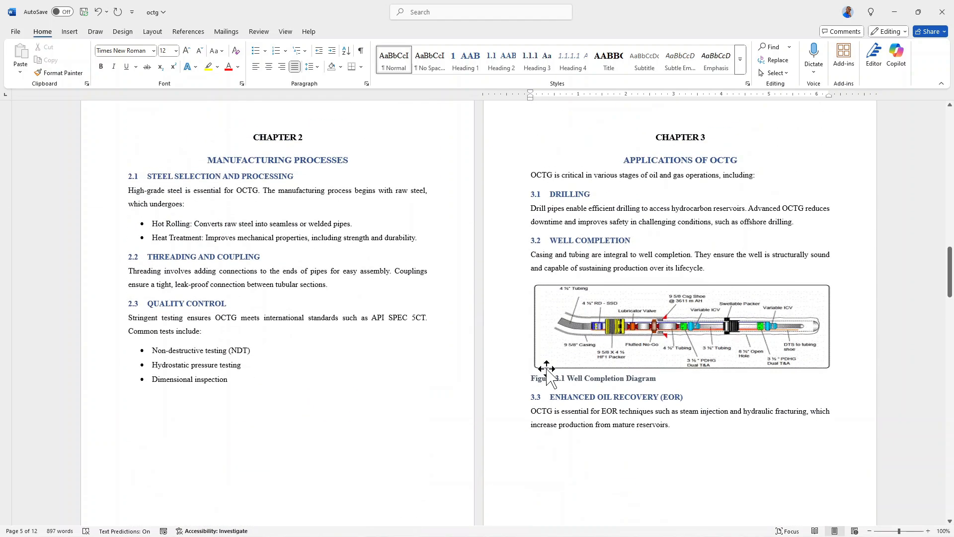
scroll(546, 369, up, 3)
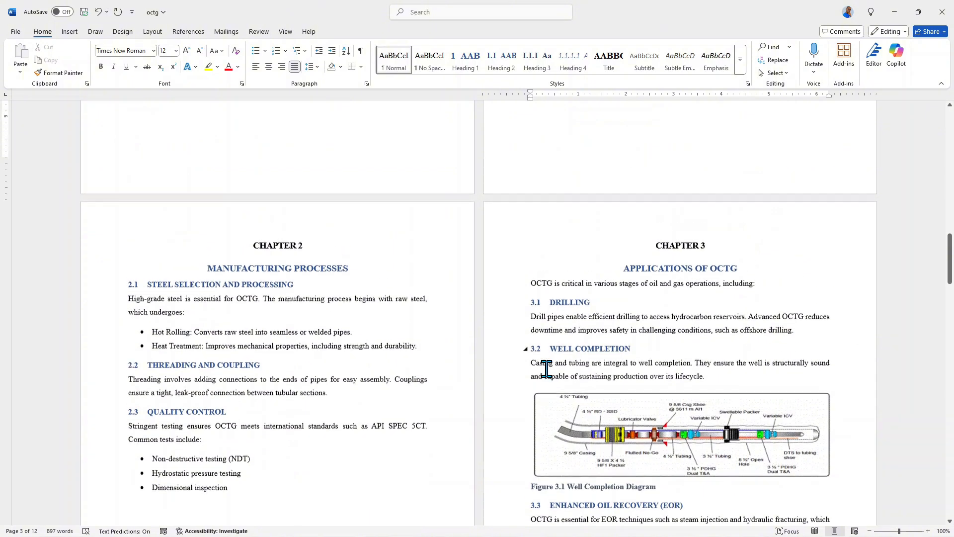
scroll(547, 368, up, 9)
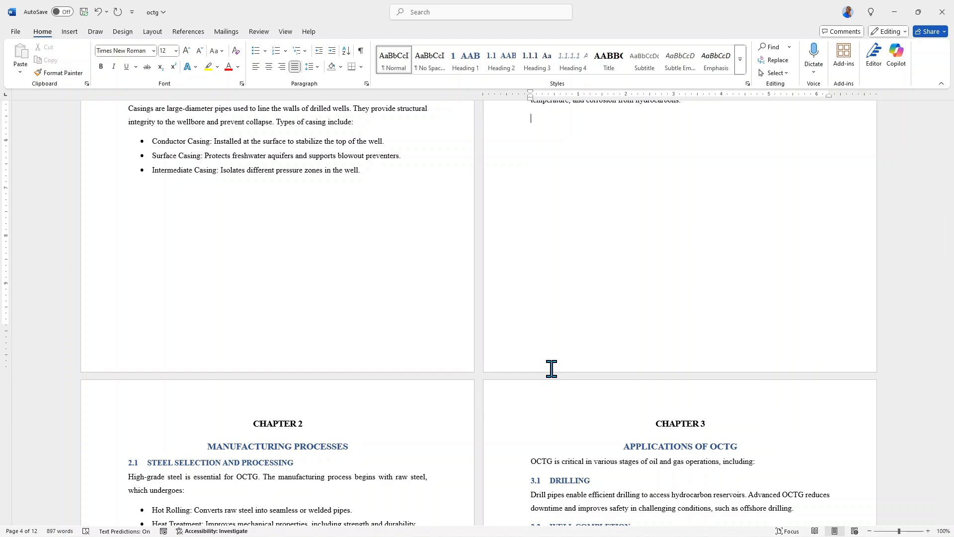
scroll(551, 368, up, 5)
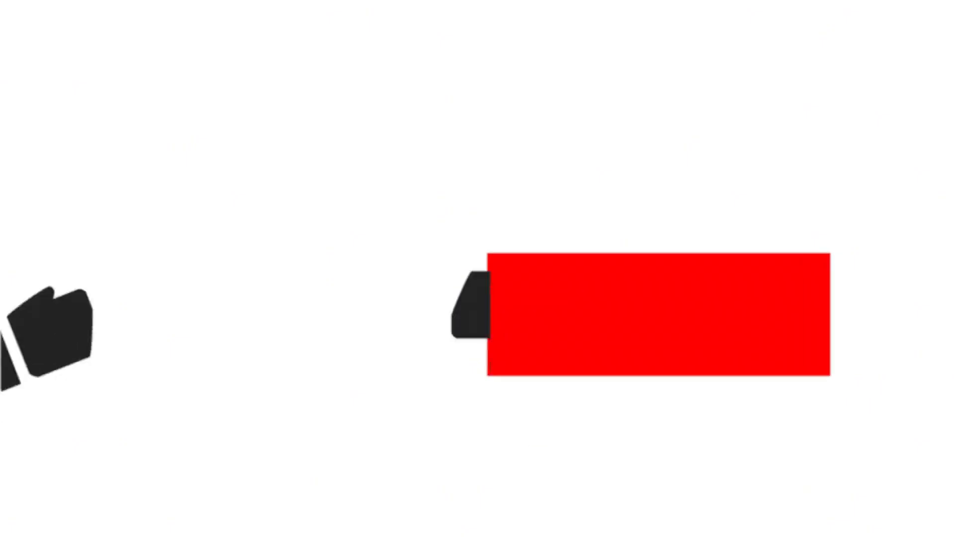